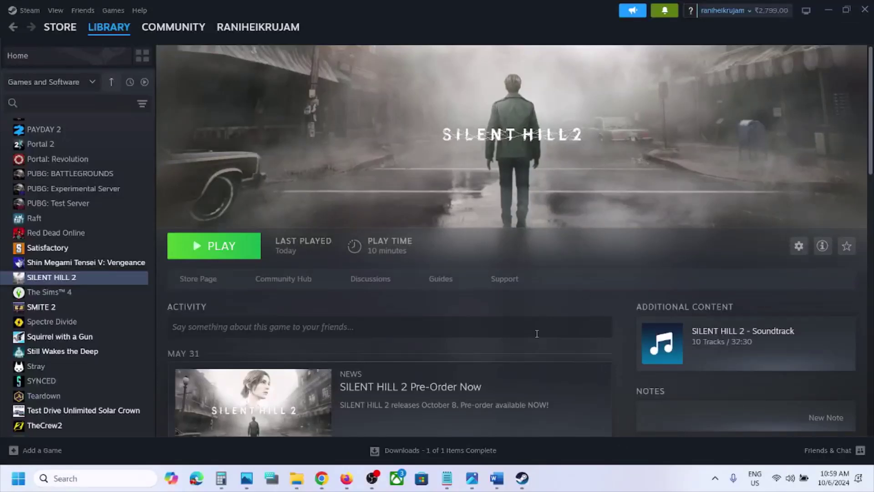
- Show the LowLevelFatalError screenshot, then the tip 'Try Directx11/directx12 in launch options'
left_click(474, 485)
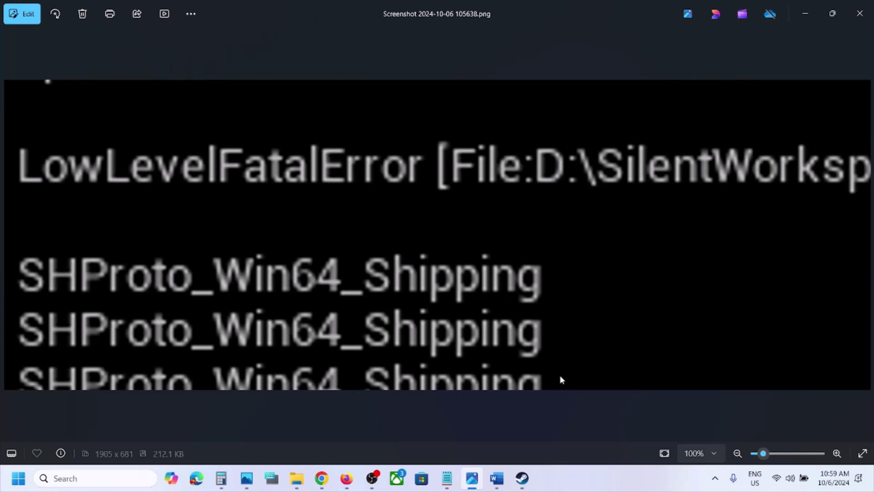
left_click(523, 478)
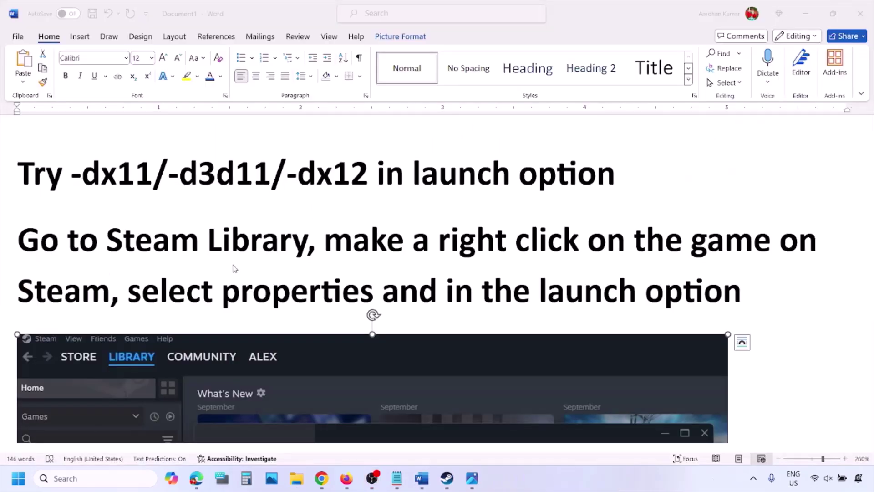
- Highlight the 'make a right click on the game' instruction beside the Steam screenshot
scroll(232, 264, "down", 5)
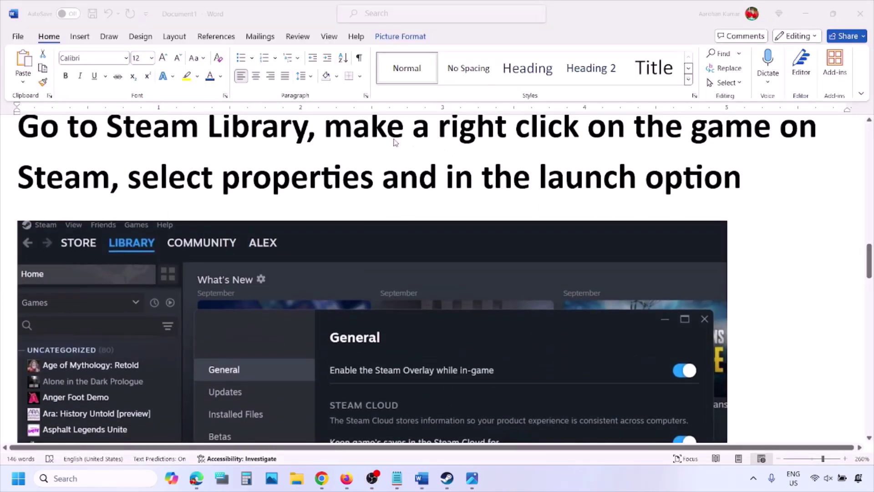
left_click(329, 132)
left_click_drag(329, 132, 780, 133)
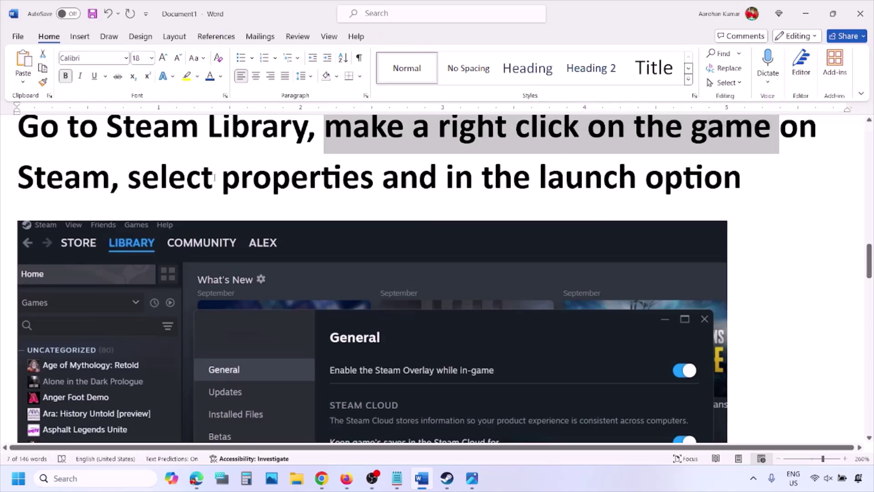
left_click_drag(215, 177, 378, 180)
scroll(376, 182, "down", 6)
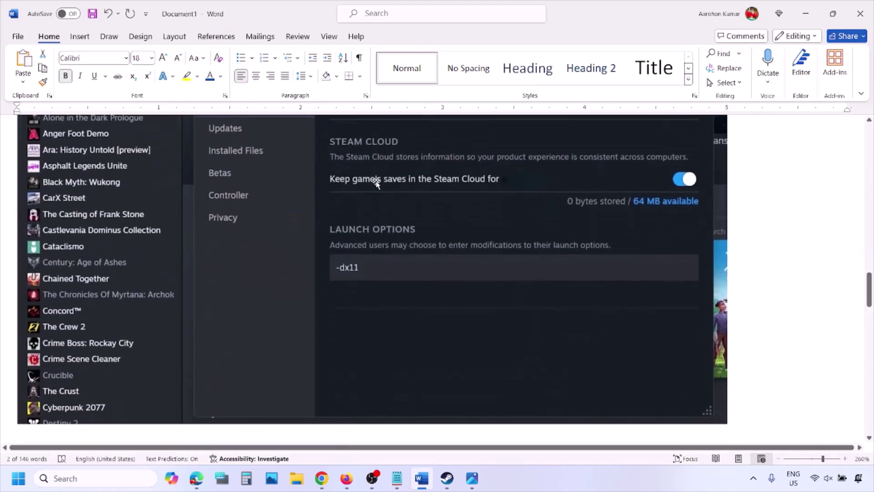
scroll(376, 182, "up", 2)
right_click(377, 182)
left_click(342, 332)
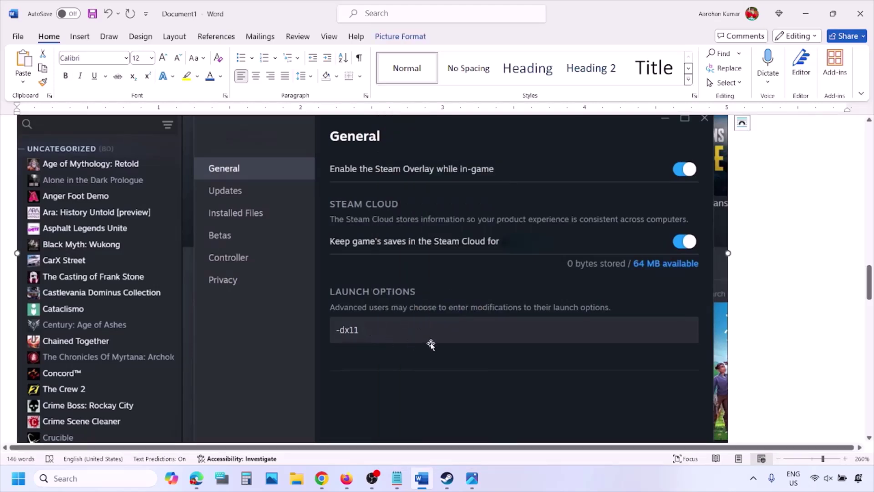
- Scroll through the -dx11, -d3d11 and -dx12 launch-option examples, then return to Steam's library
scroll(431, 345, "down", 8)
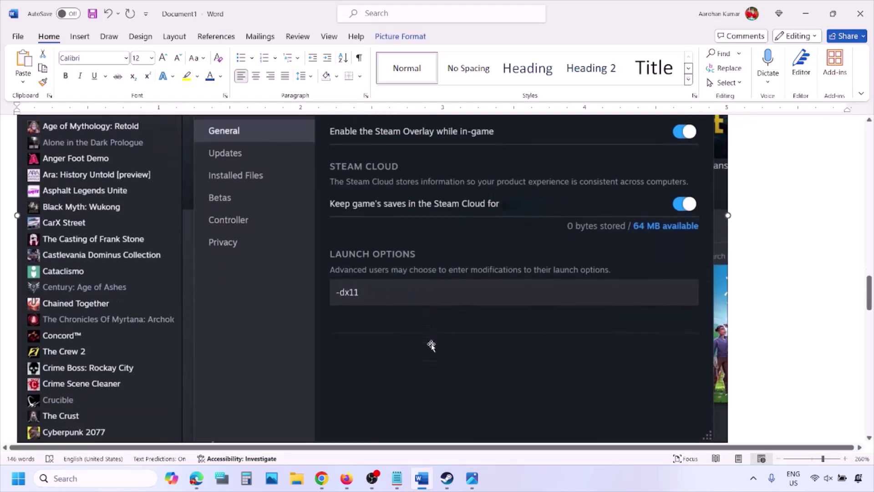
scroll(430, 346, "down", 5)
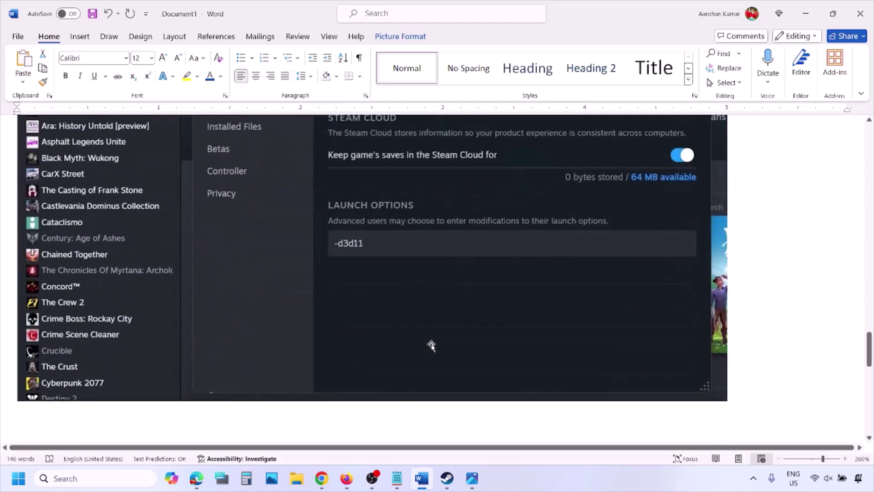
scroll(380, 259, "up", 2)
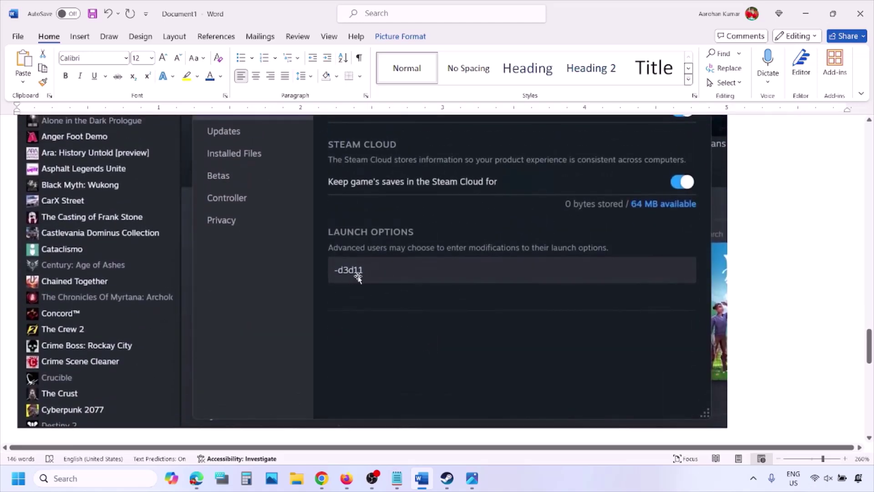
scroll(393, 278, "down", 8)
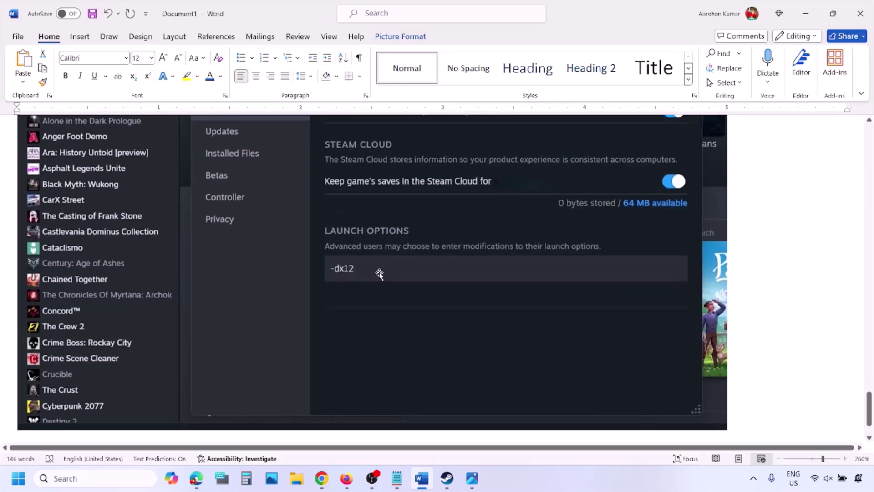
left_click(446, 478)
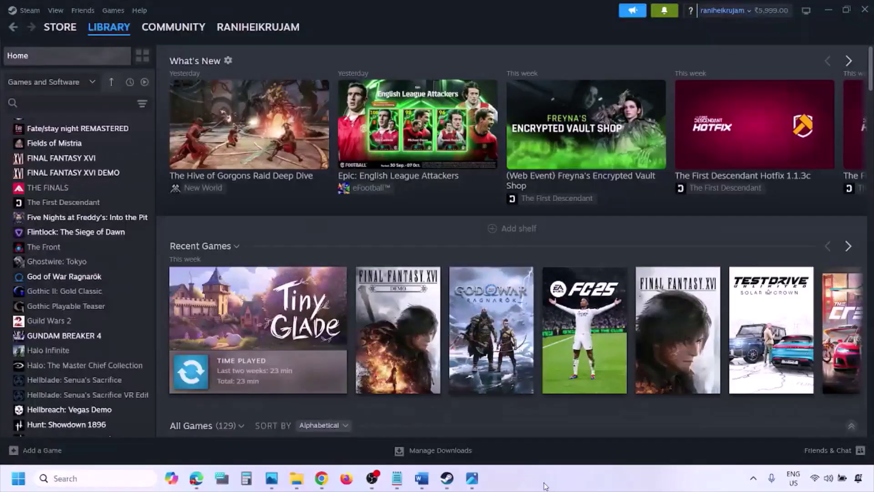
- Show the Start menu's Restart power option, then return to the 'Step 1) Restart PC' notes
key("super")
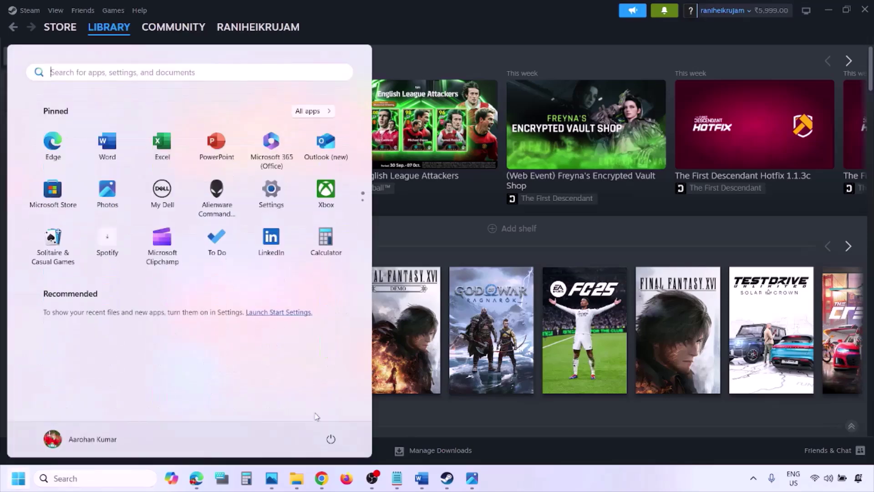
left_click(331, 439)
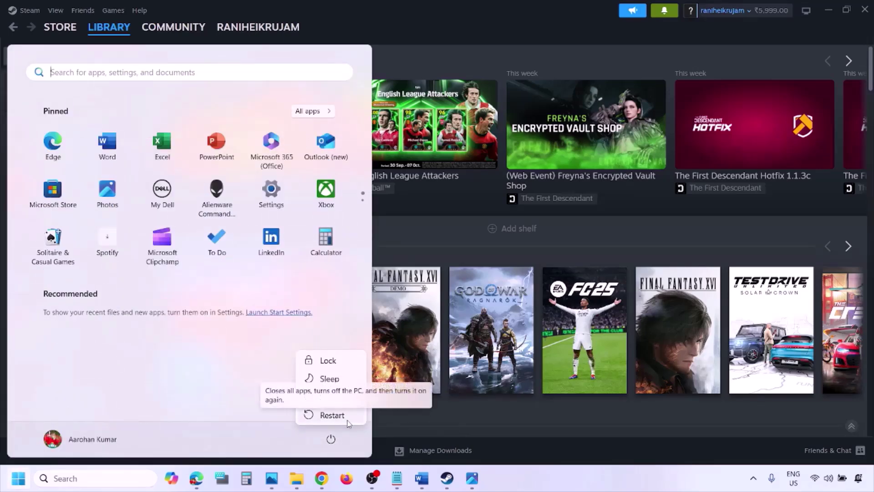
left_click(426, 487)
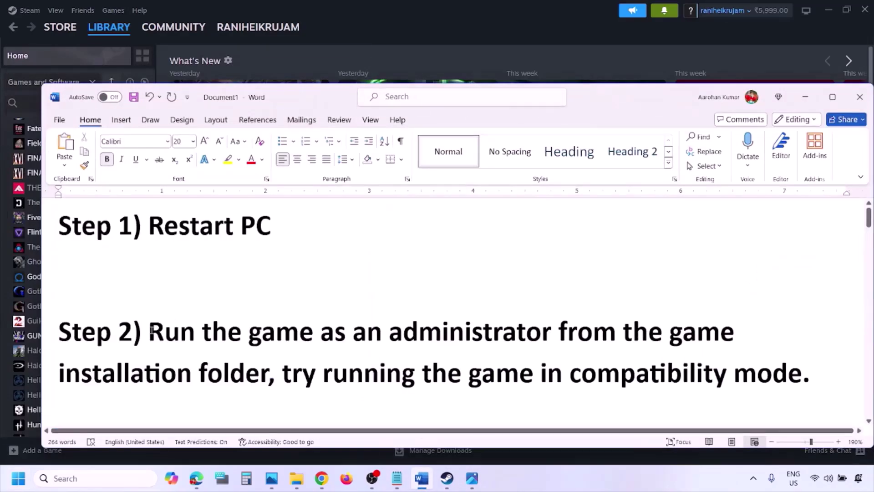
- Highlight the Step 2 sentence on running as administrator, then clear the selection
left_click_drag(151, 329, 248, 360)
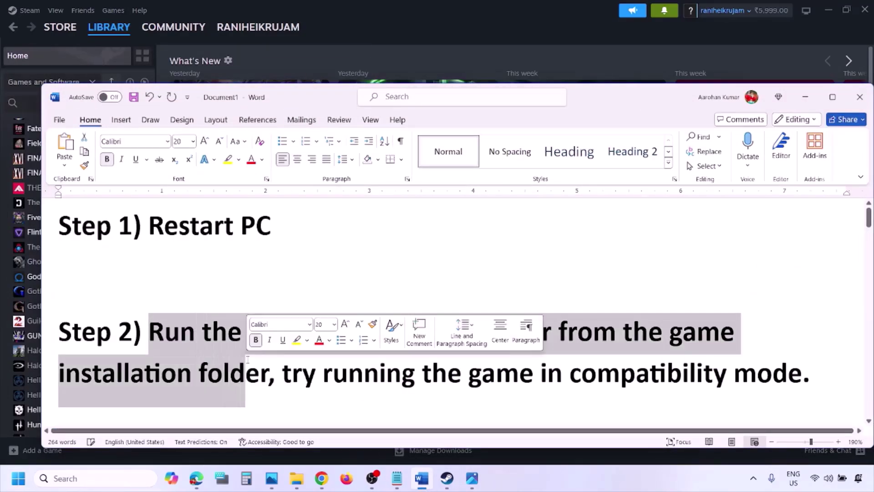
left_click(247, 360)
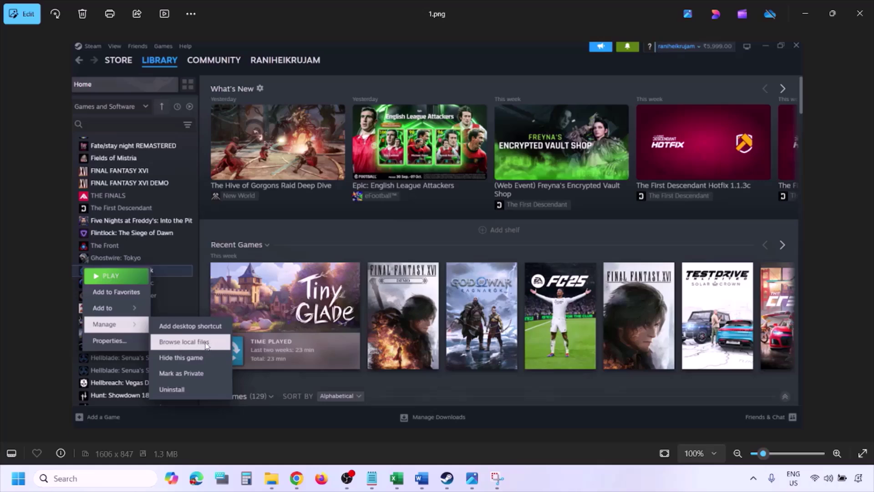
- Page from 1.png through 2.png to 3.png, which shows run-as-administrator ticked
scroll(207, 341, "up", 2)
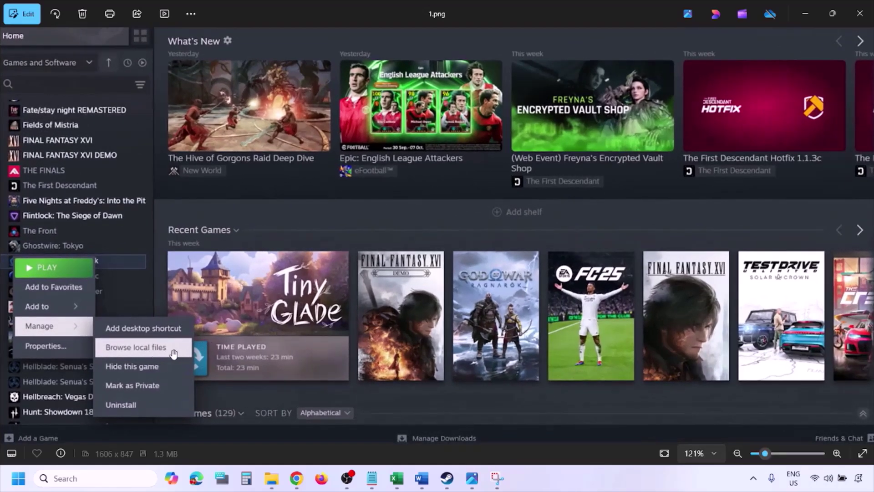
scroll(175, 353, "down", 2)
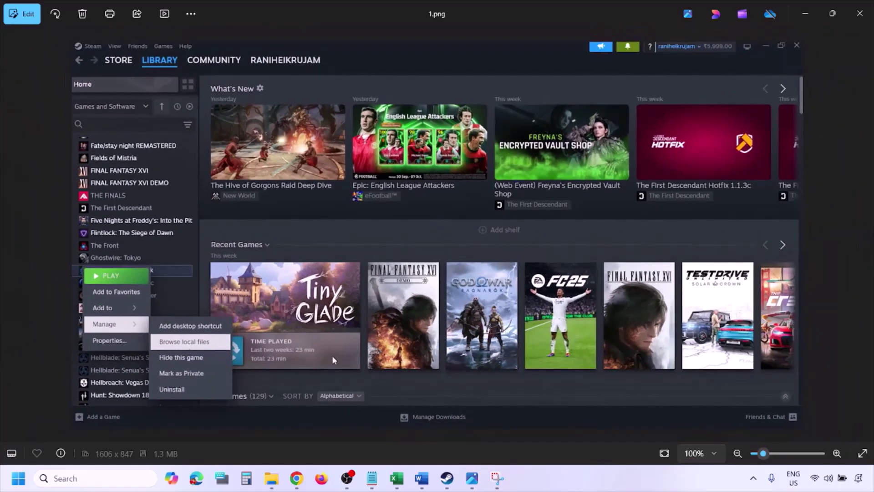
left_click(424, 318)
key("Right")
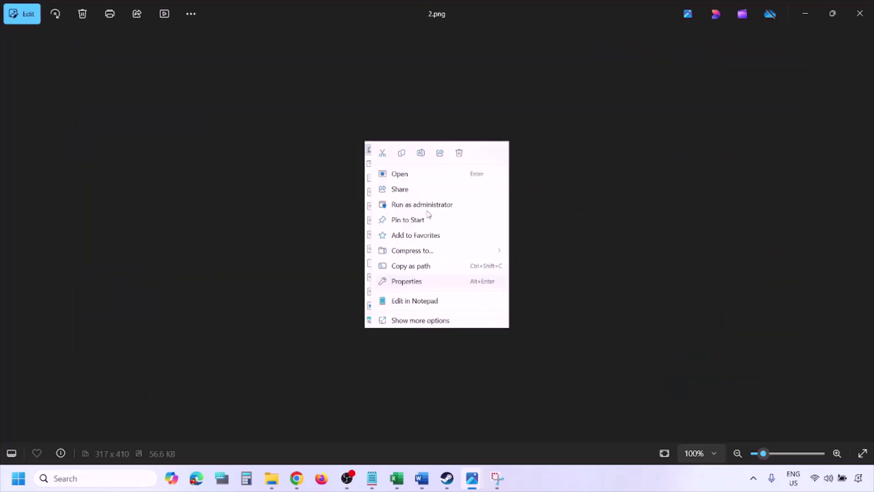
scroll(430, 273, "up", 5)
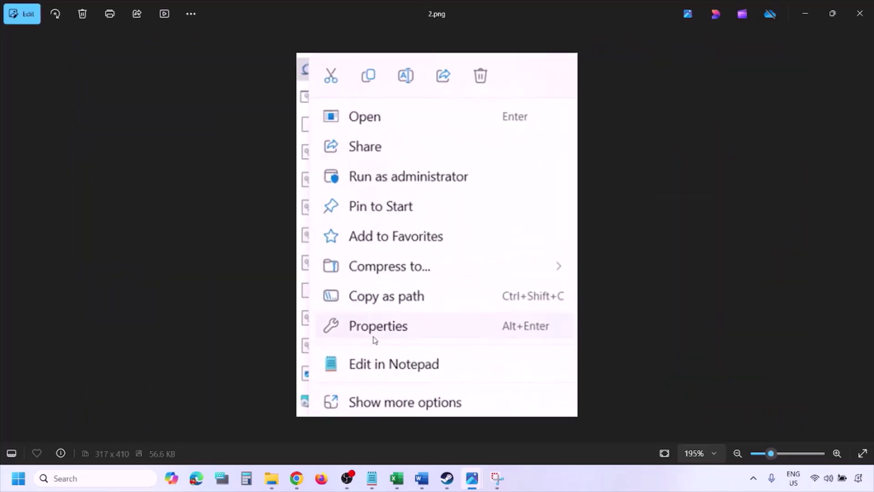
scroll(403, 336, "down", 5)
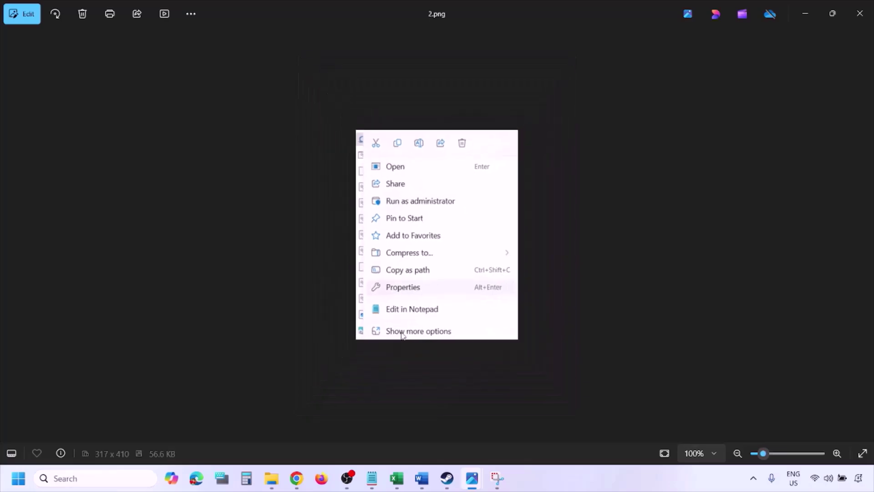
key("Right")
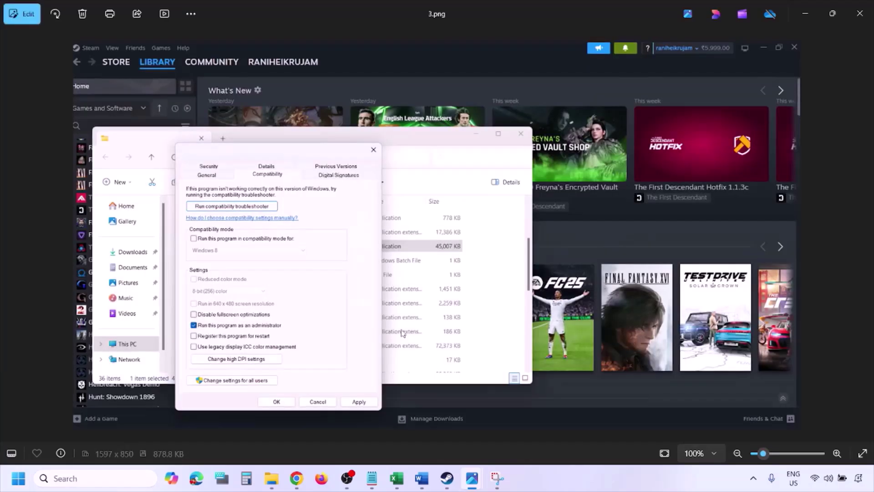
- Advance to 4.png and pan down to compatibility mode set to Windows 8
scroll(261, 258, "up", 3)
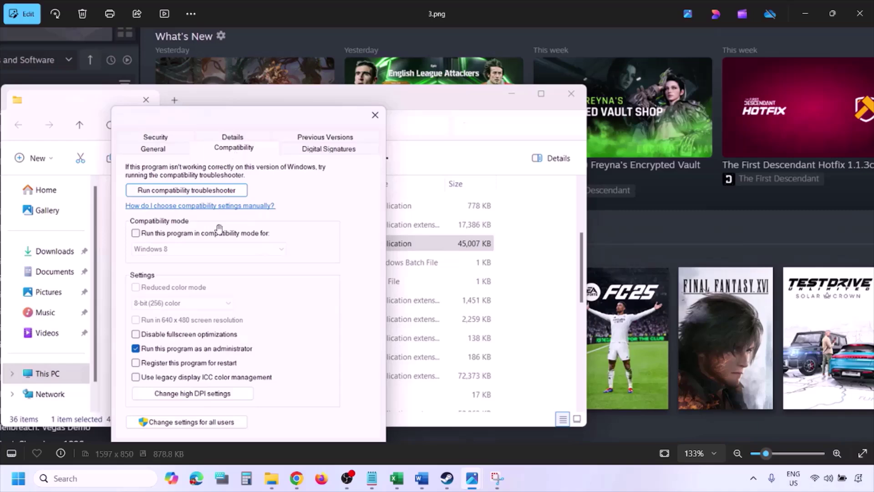
scroll(193, 341, "down", 1)
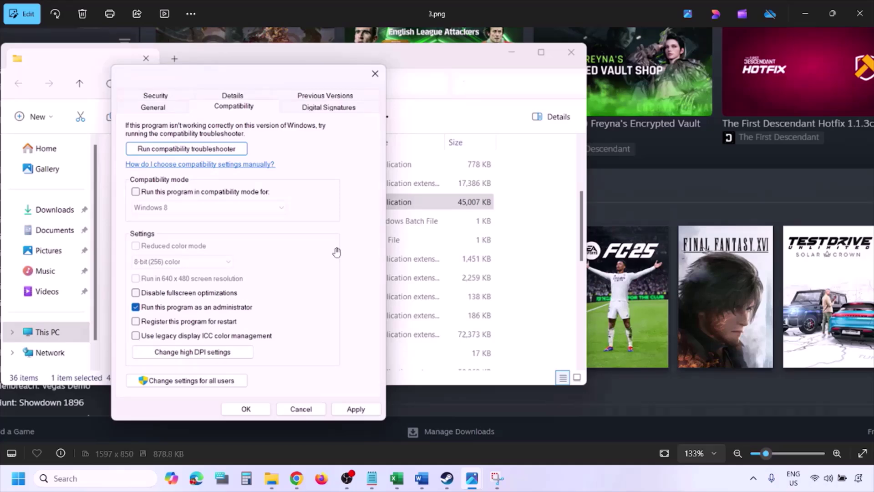
scroll(336, 252, "down", 2)
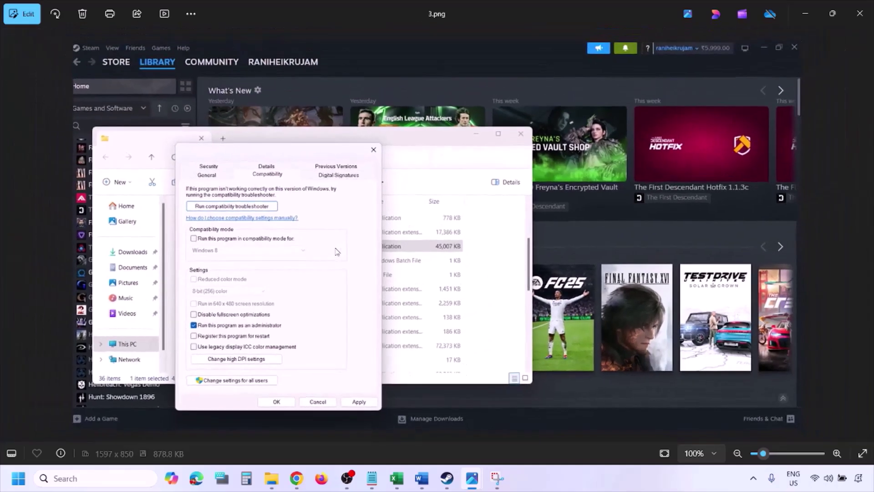
key("Right")
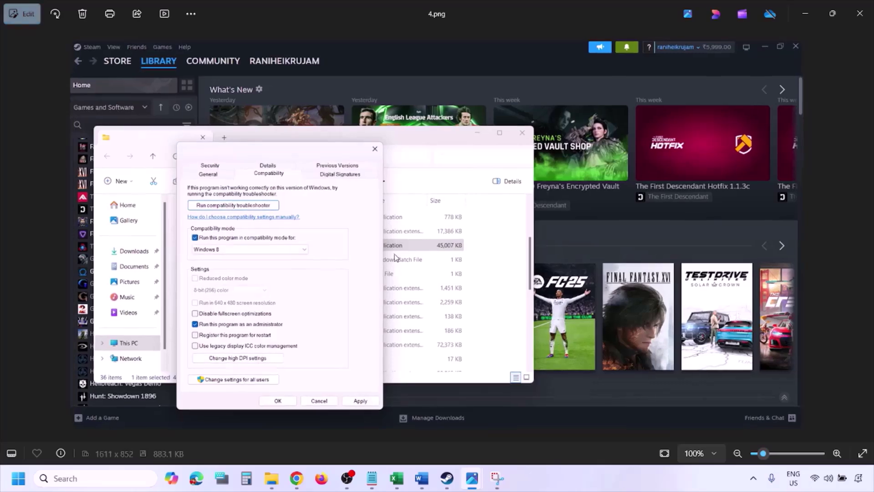
scroll(394, 258, "up", 3)
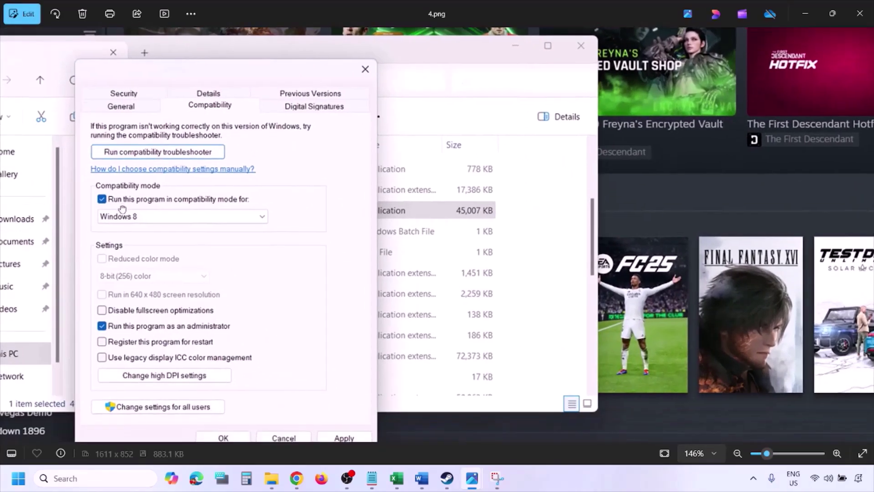
left_click_drag(117, 244, 121, 212)
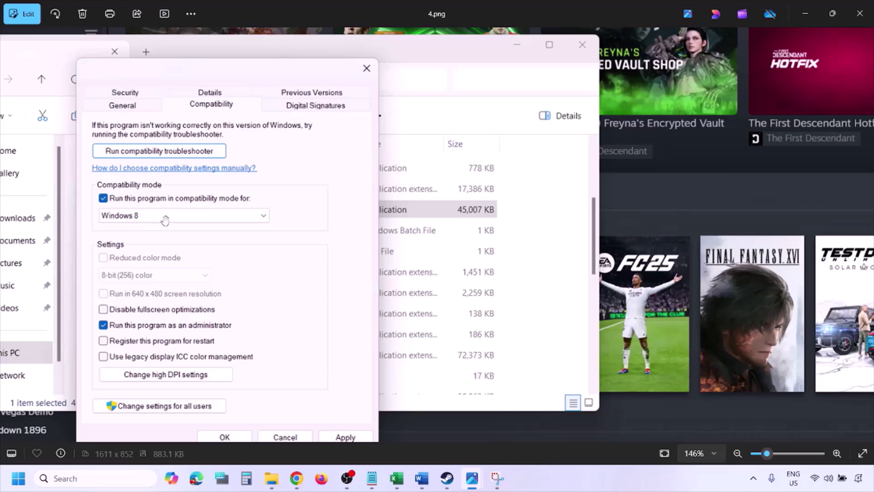
left_click_drag(335, 341, 341, 315)
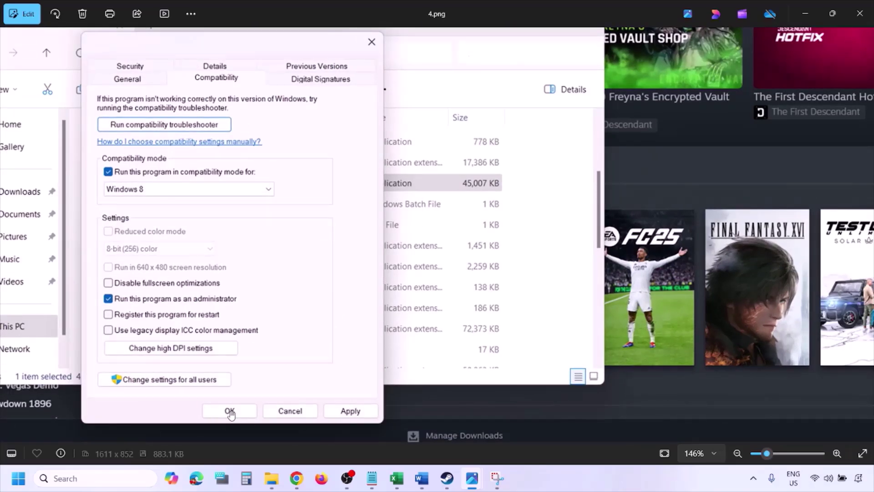
scroll(489, 316, "down", 3)
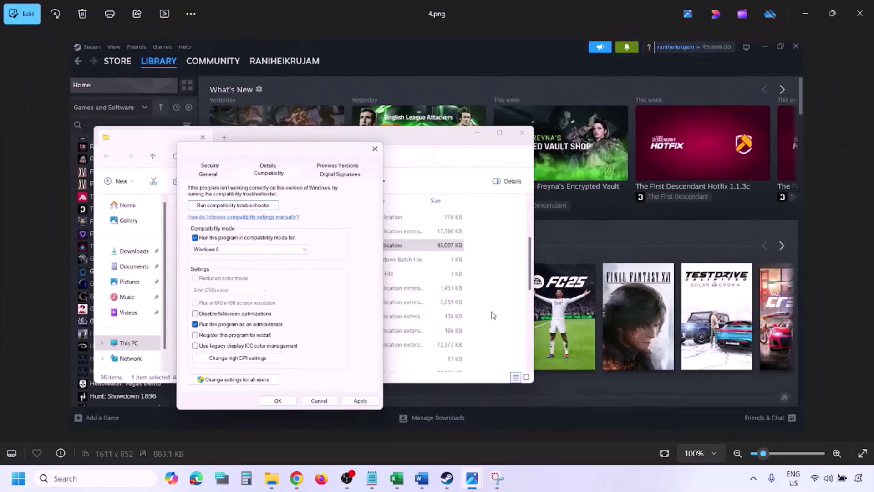
- Advance to 5.png and zoom in on its Compatibility tab
key("Right")
scroll(283, 272, "up", 3)
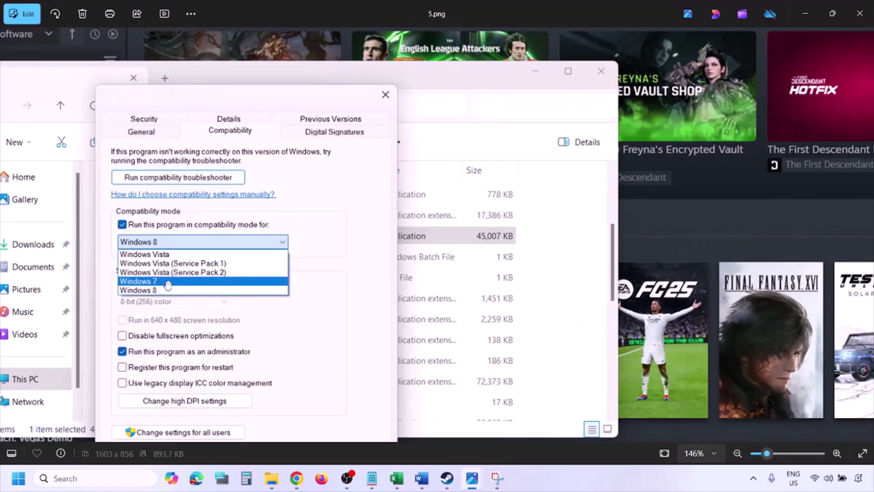
scroll(356, 268, "down", 3)
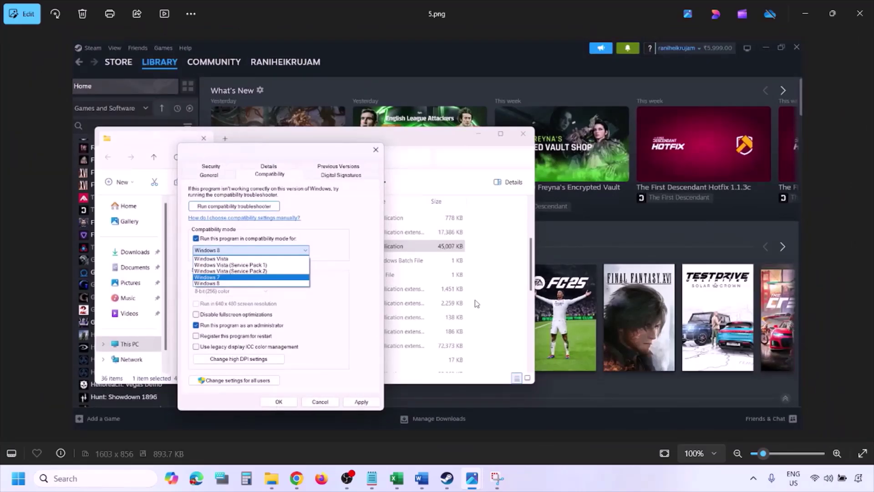
- Inspect 6.png's Windows 7 mode with fullscreen optimizations disabled, then move to 7.png
key("Right")
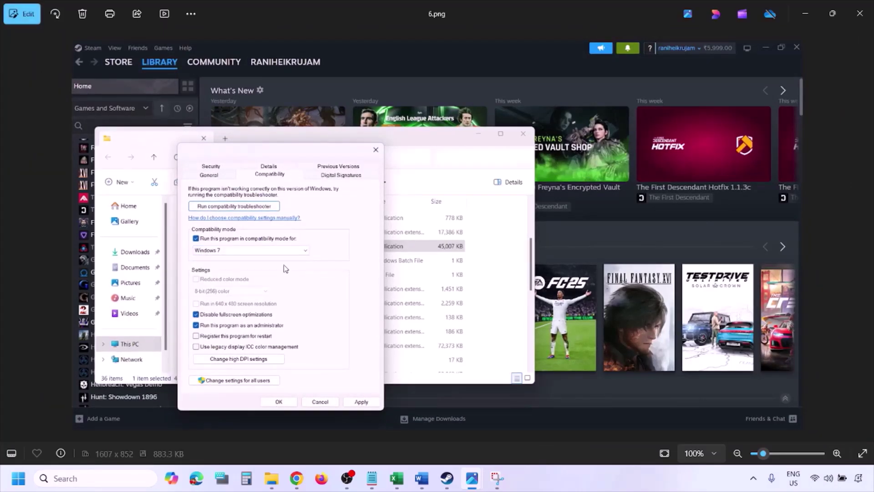
scroll(283, 269, "up", 3)
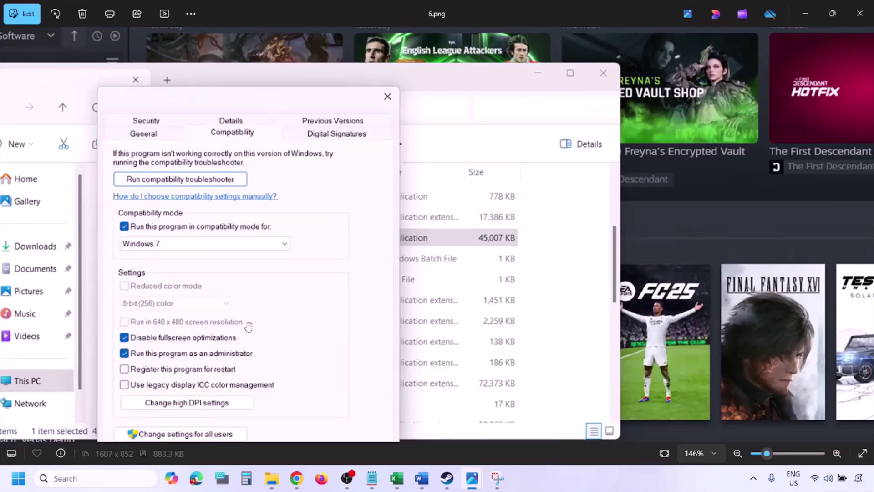
left_click_drag(246, 325, 287, 231)
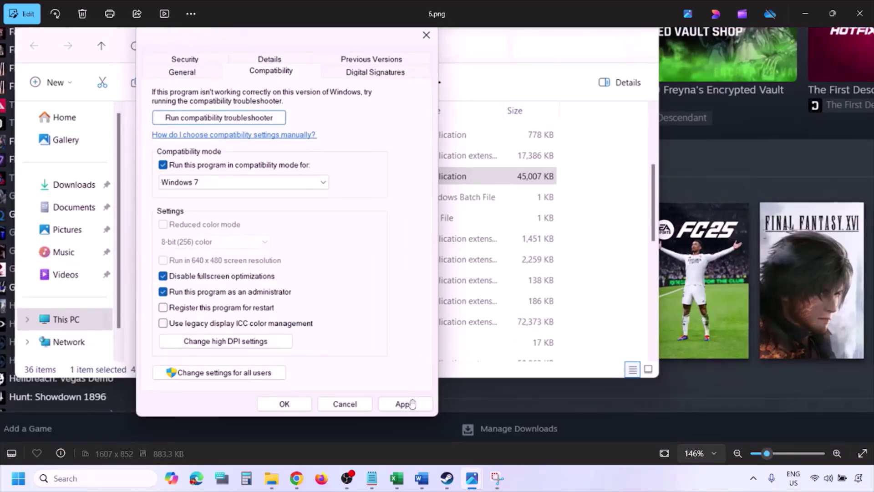
scroll(303, 404, "down", 3)
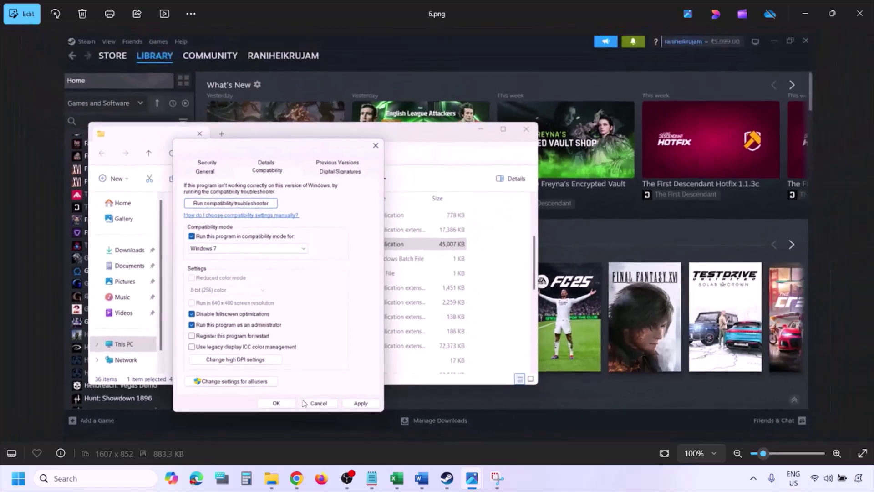
scroll(241, 312, "up", 4)
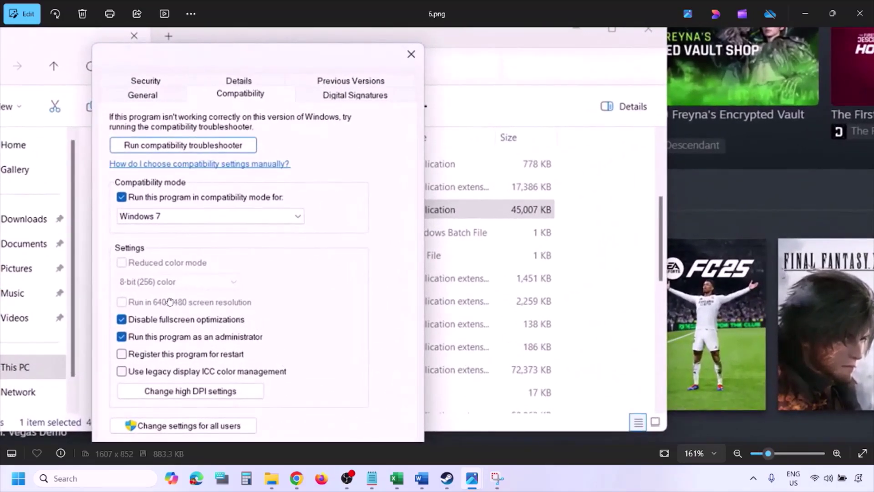
left_click_drag(170, 301, 214, 292)
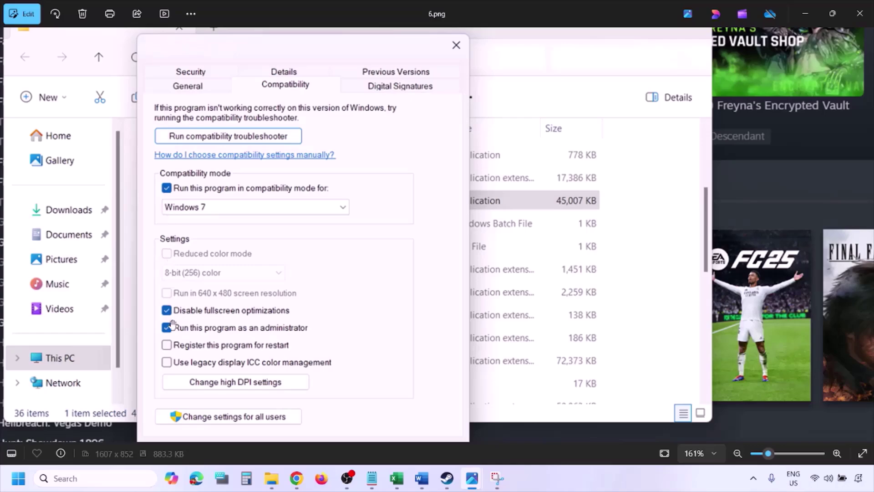
scroll(246, 268, "down", 3)
scroll(248, 267, "down", 1)
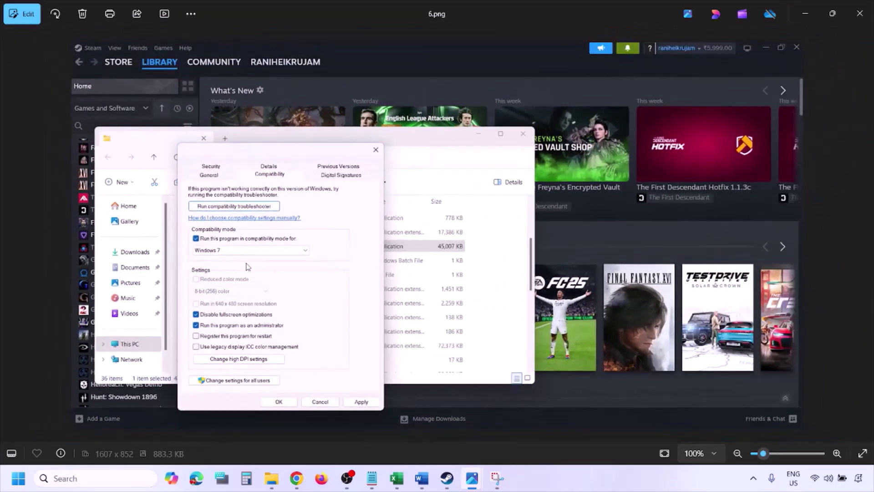
key("Right")
- Review 7.png with every compatibility option unticked, then bring up 0.png's Properties menu
scroll(246, 267, "up", 6)
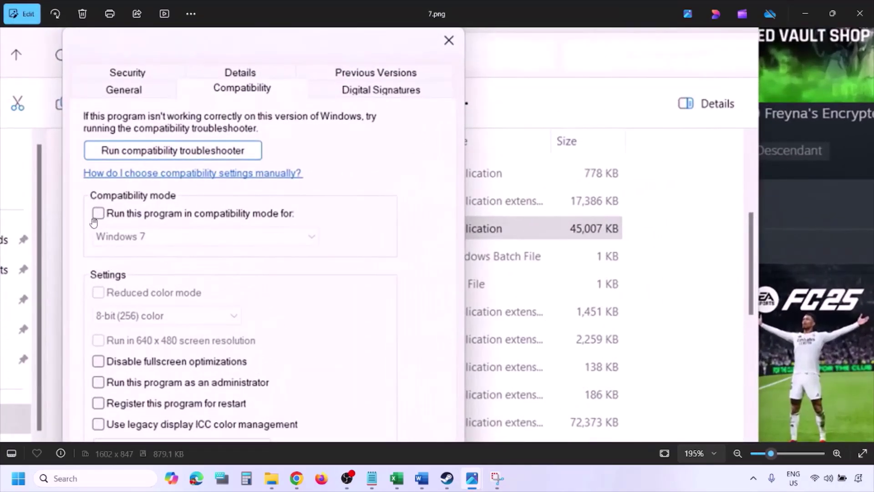
scroll(140, 295, "down", 2)
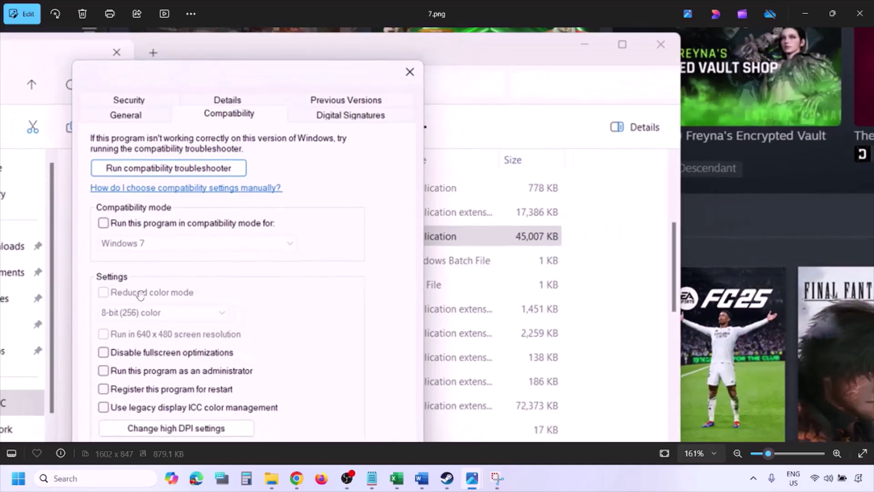
scroll(140, 295, "down", 2)
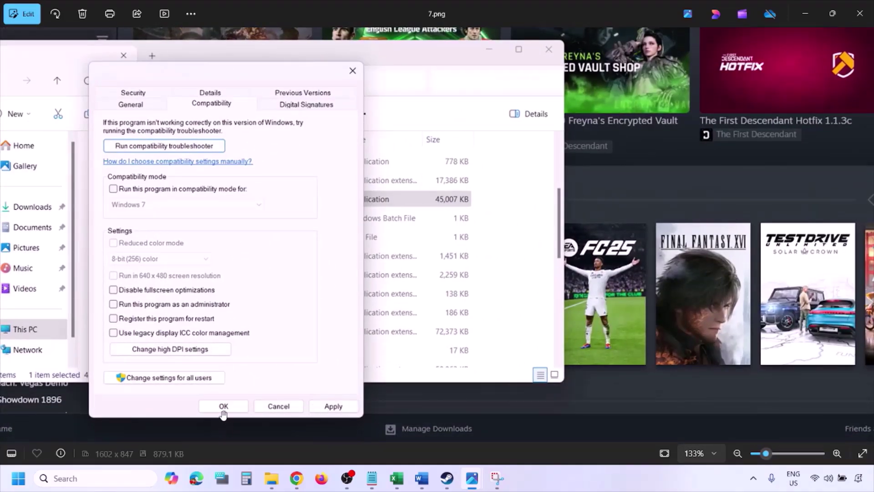
left_click(545, 484)
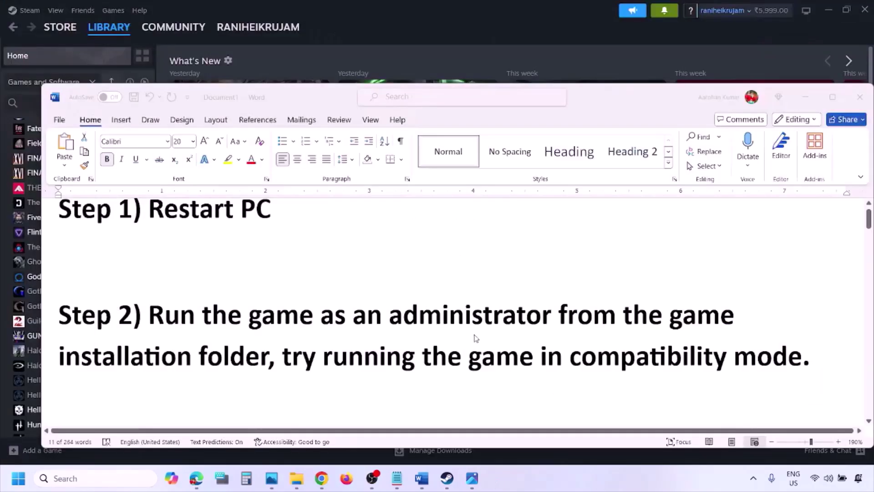
scroll(476, 339, "down", 4)
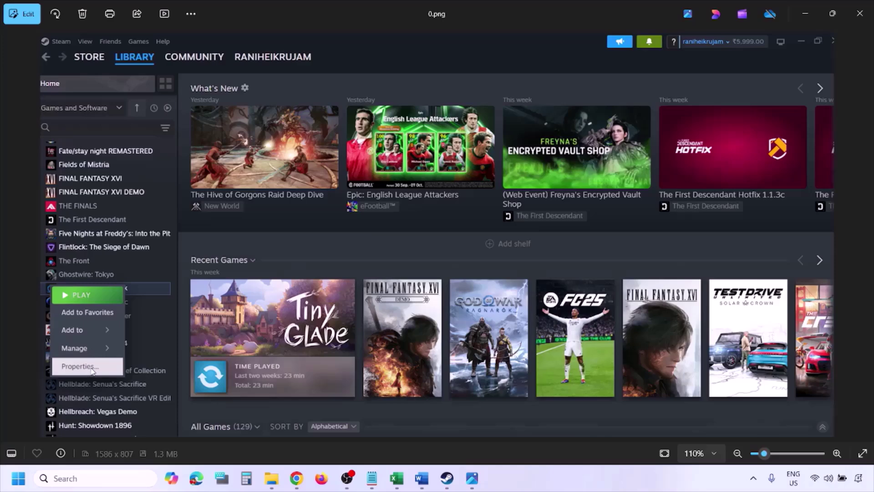
- Move from 0.png to the Installed Files screenshot with Verify integrity of game files
scroll(313, 286, "down", 1)
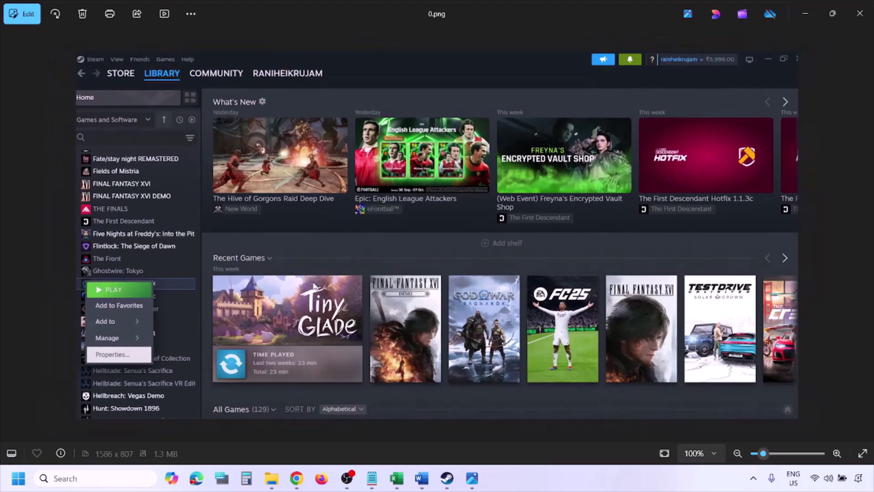
left_click(313, 286)
key("Right")
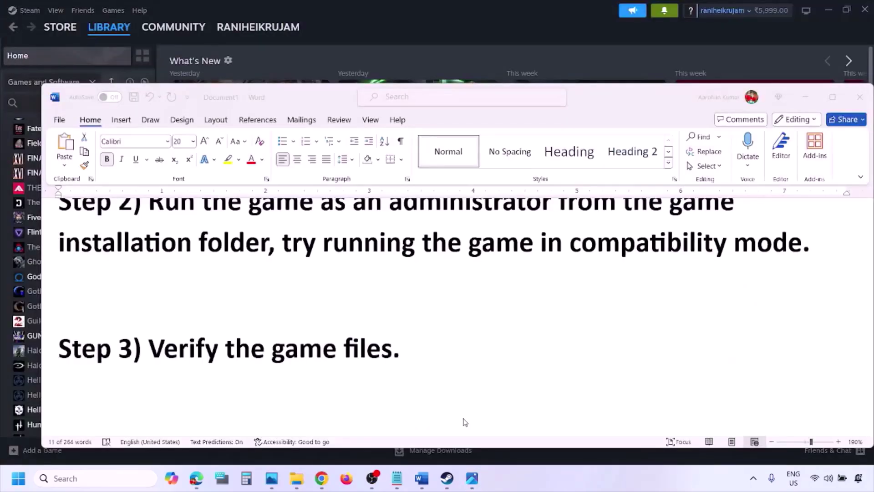
scroll(465, 422, "down", 3)
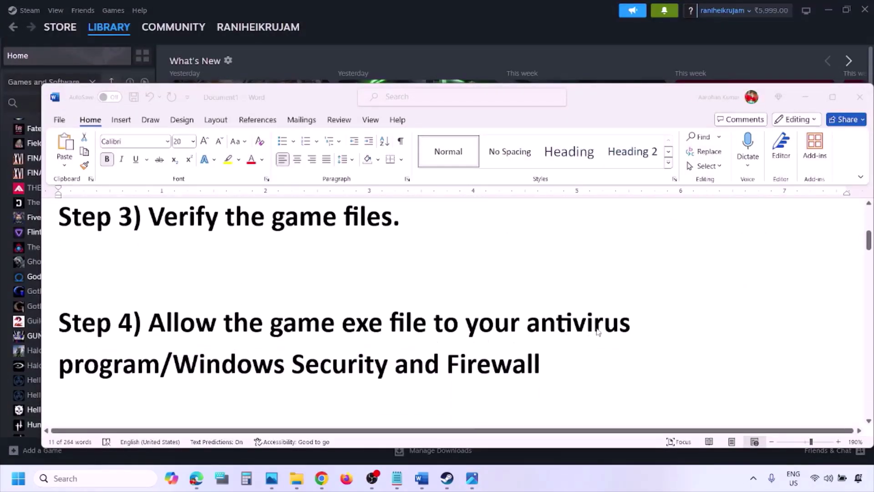
- Select 'Windows Security' in Step 4, then minimize Word to reveal Steam's Library
left_click(160, 363)
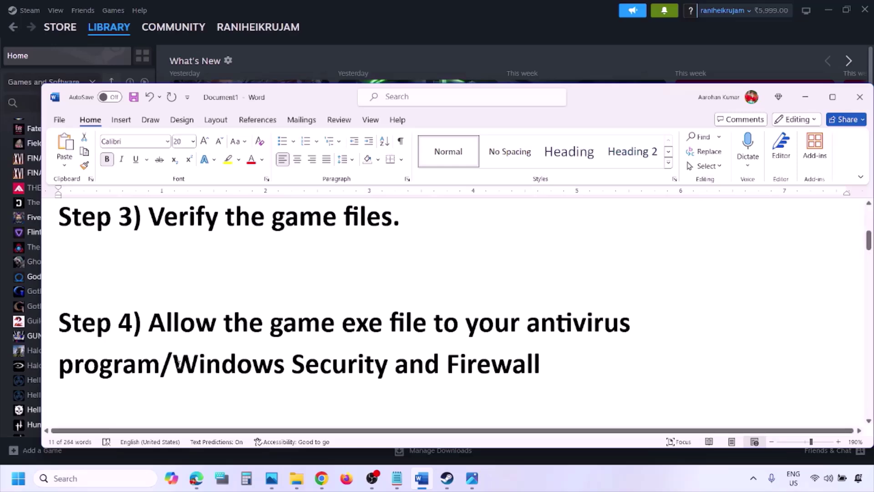
left_click_drag(177, 363, 394, 364)
left_click(581, 487)
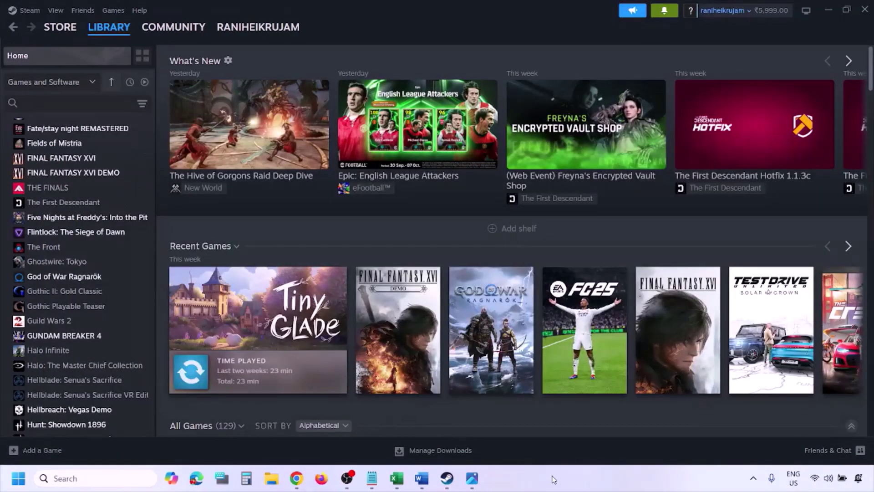
- Go via Privacy & security and ransomware protection to Controlled folder access's allowed apps list
key("super+i")
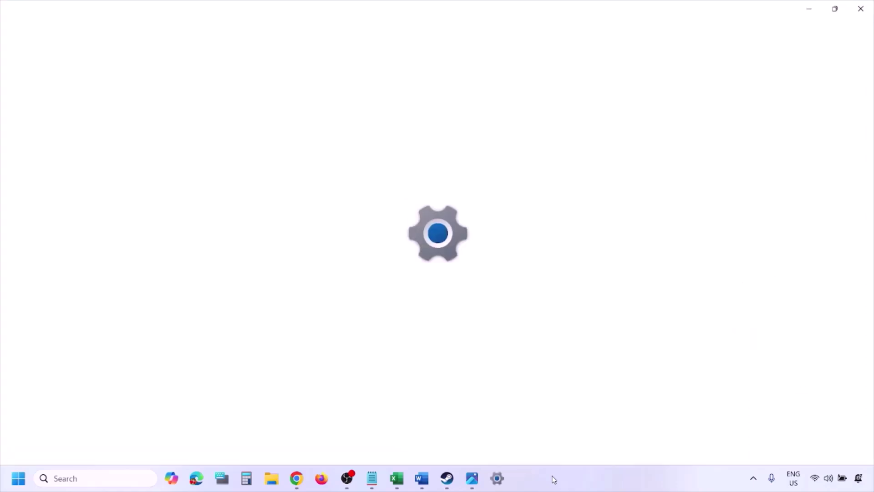
left_click(91, 358)
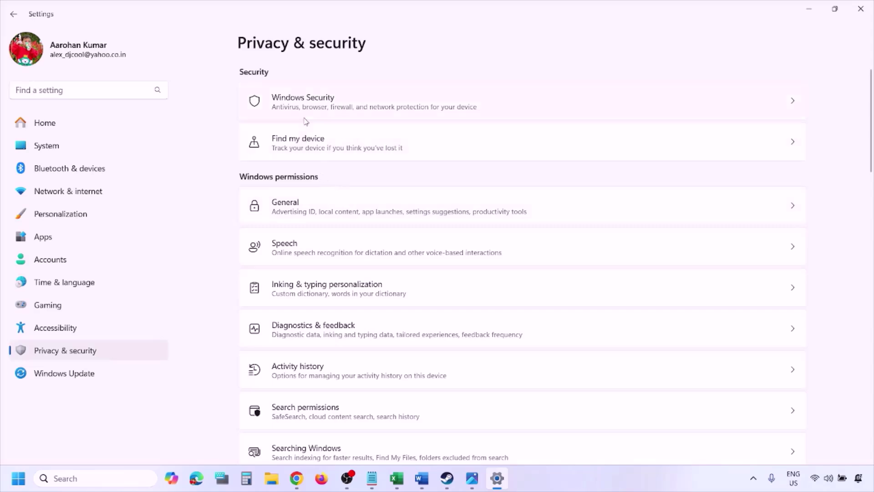
left_click(316, 108)
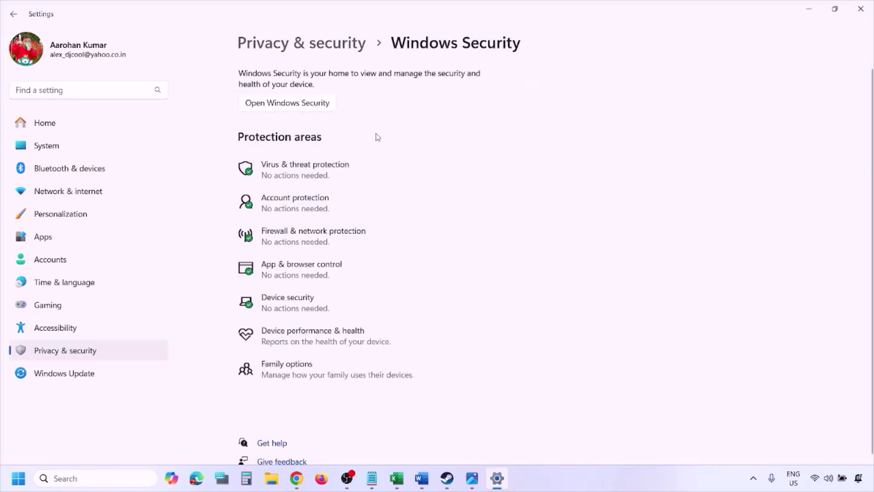
left_click(320, 177)
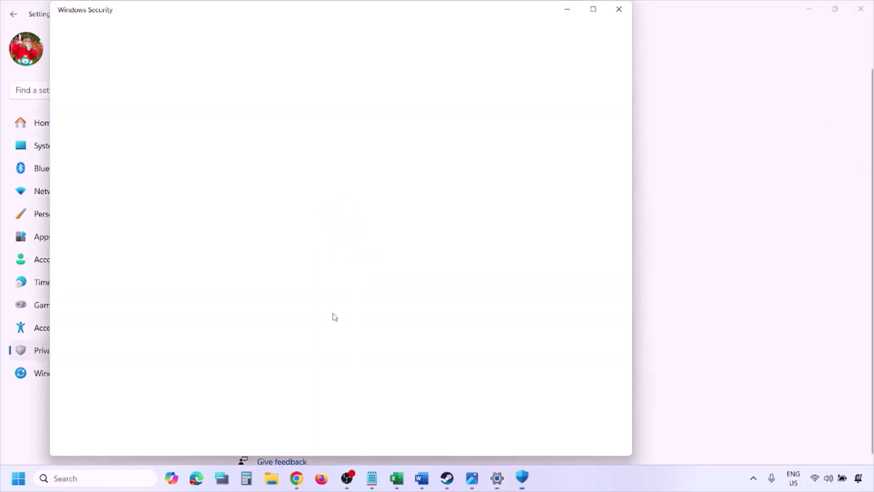
scroll(335, 318, "down", 4)
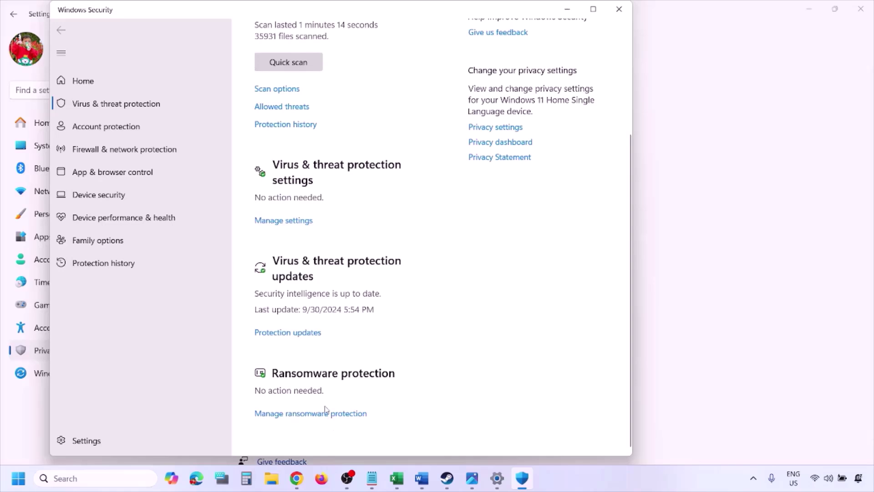
left_click(321, 414)
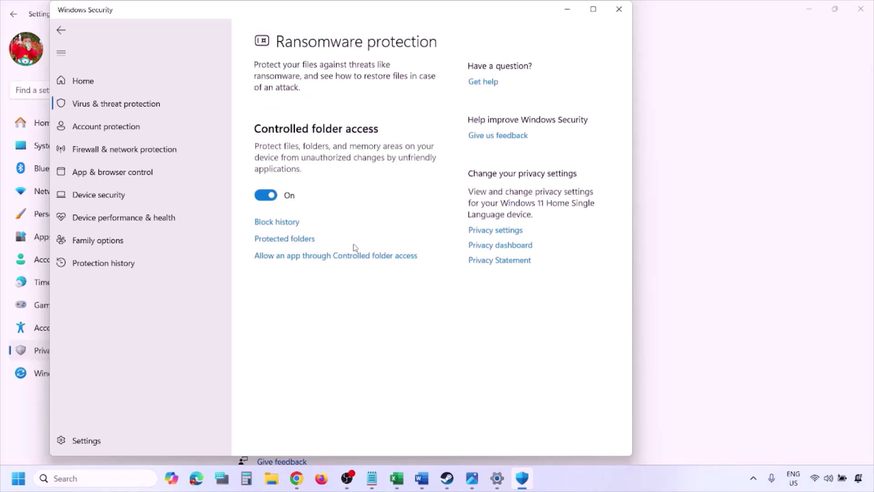
left_click(331, 257)
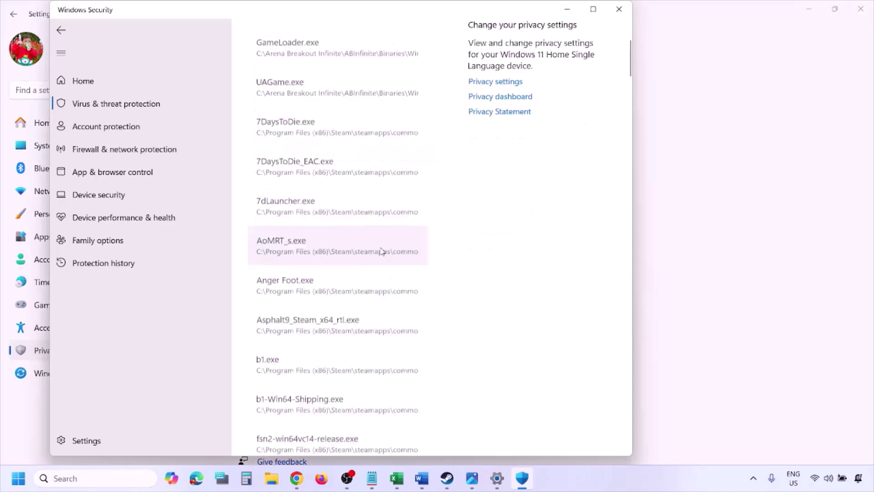
left_click(323, 156)
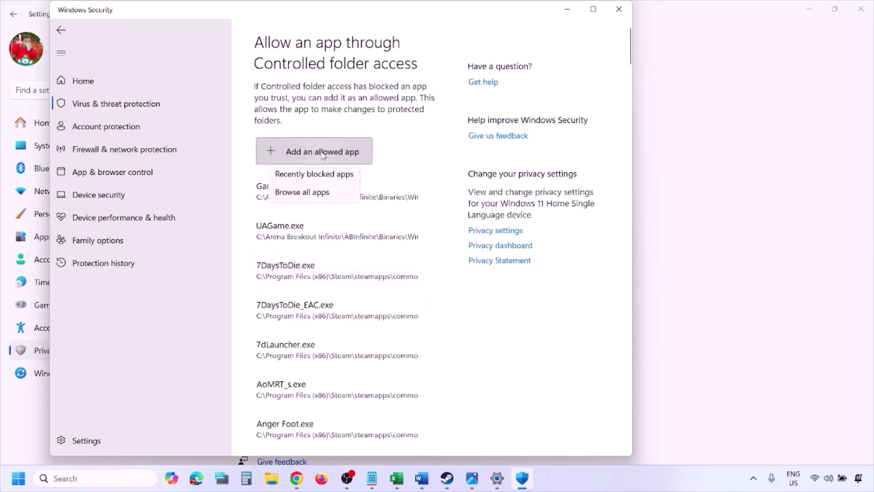
left_click(328, 200)
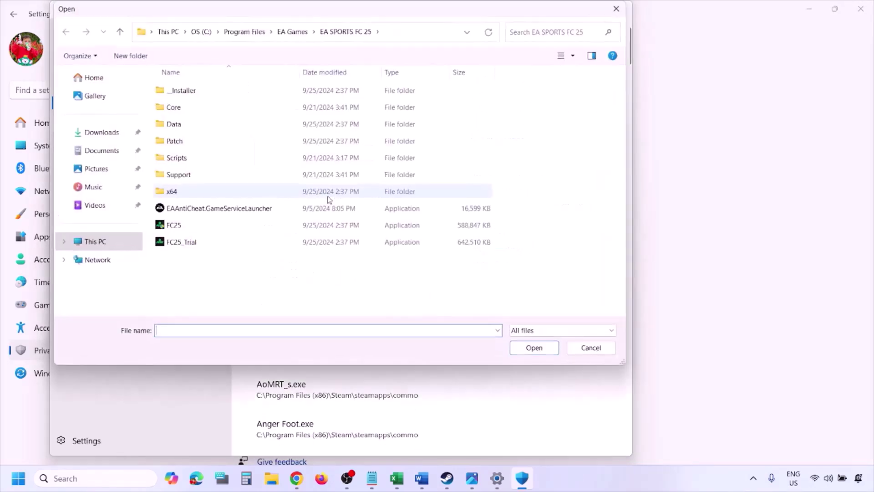
left_click(95, 241)
left_click(228, 103)
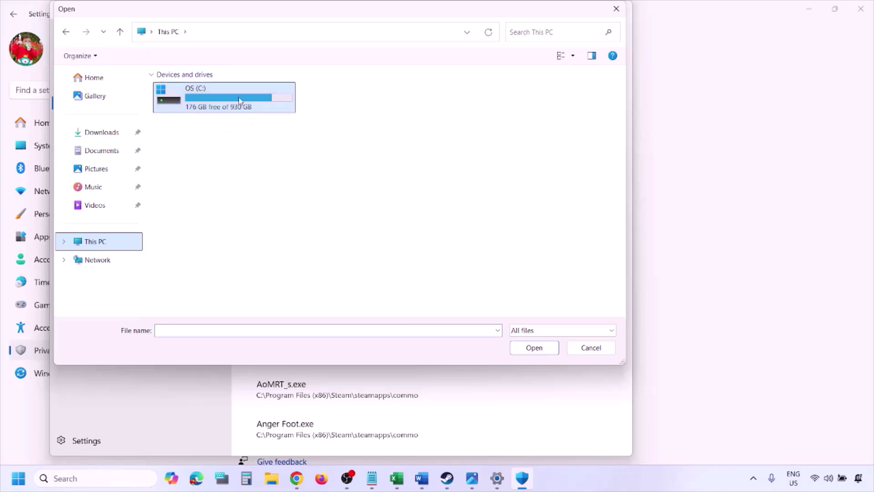
double_click(228, 103)
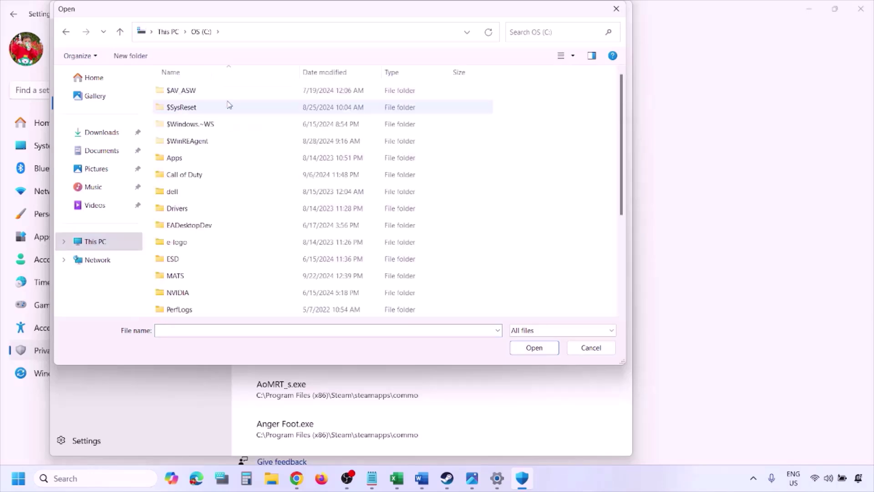
scroll(226, 107, "down", 4)
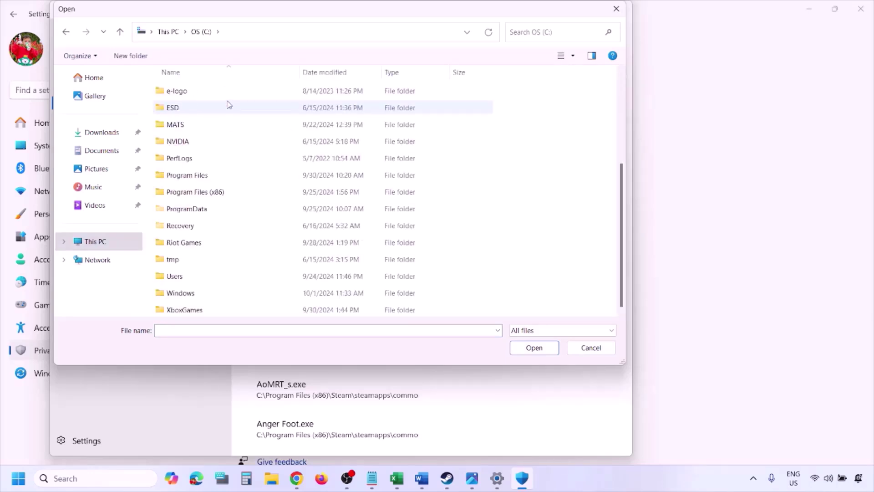
double_click(219, 192)
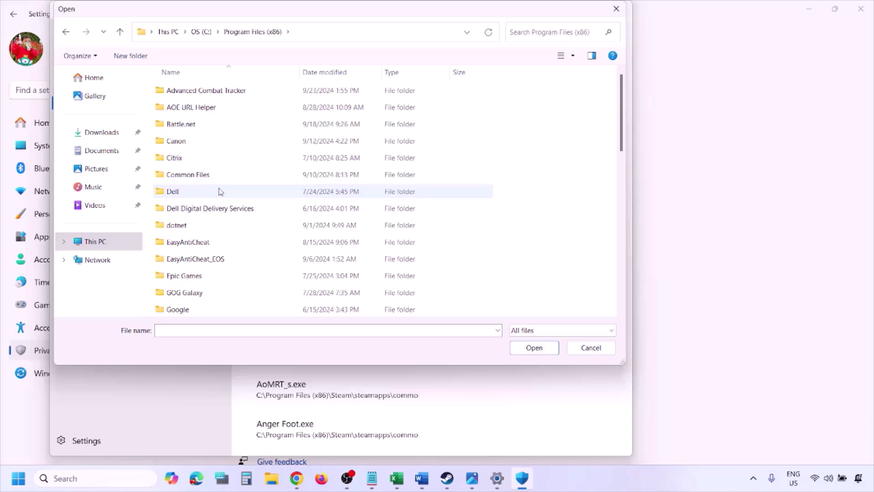
scroll(220, 192, "down", 4)
scroll(219, 192, "down", 4)
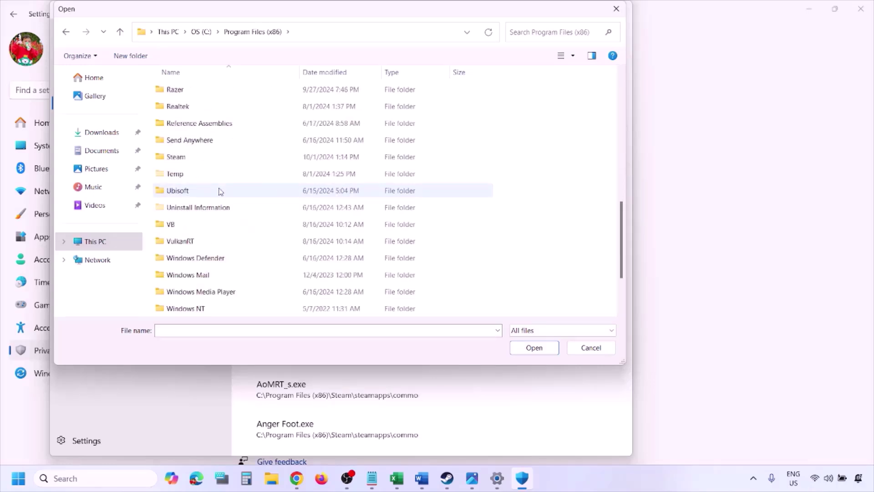
double_click(204, 156)
scroll(202, 203, "down", 4)
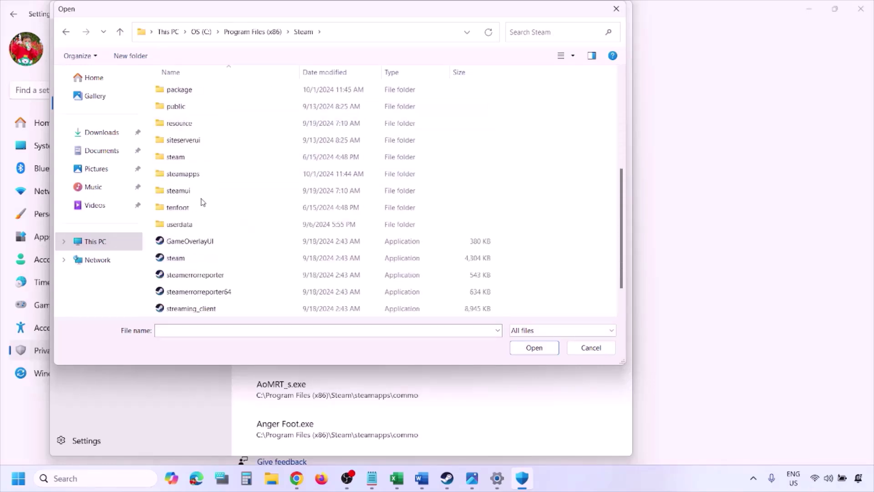
double_click(200, 175)
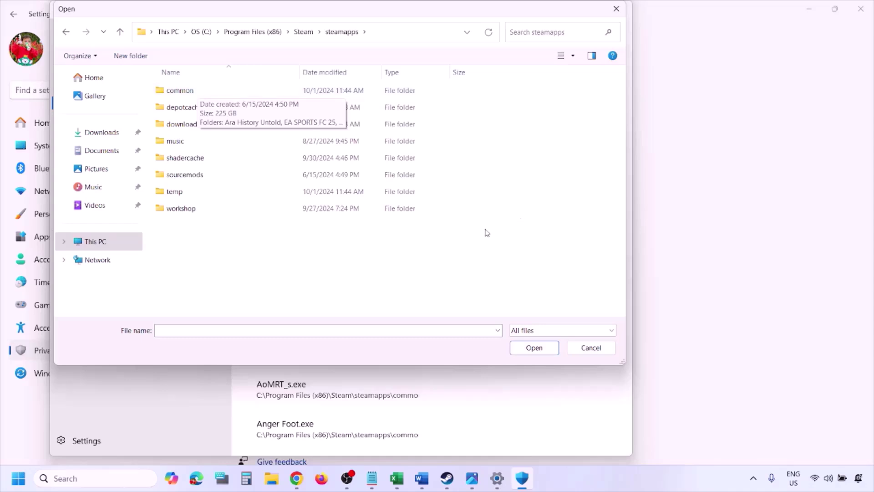
left_click(588, 352)
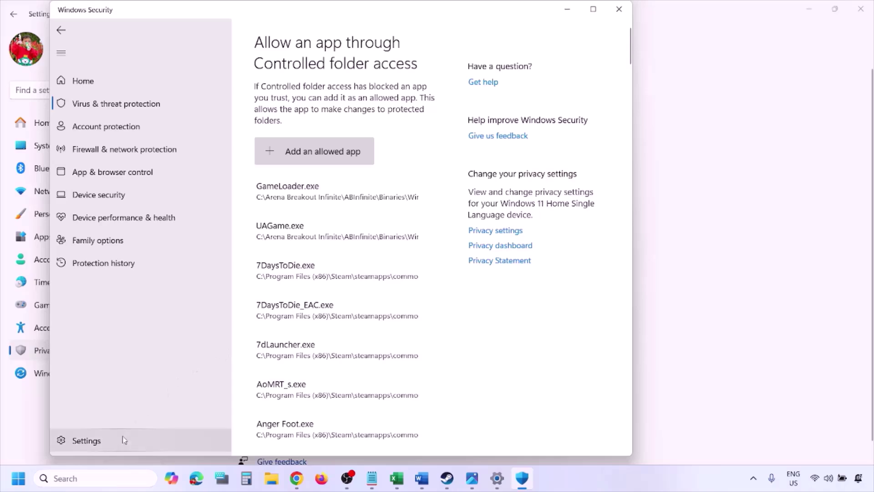
left_click(90, 479)
type("ontrol")
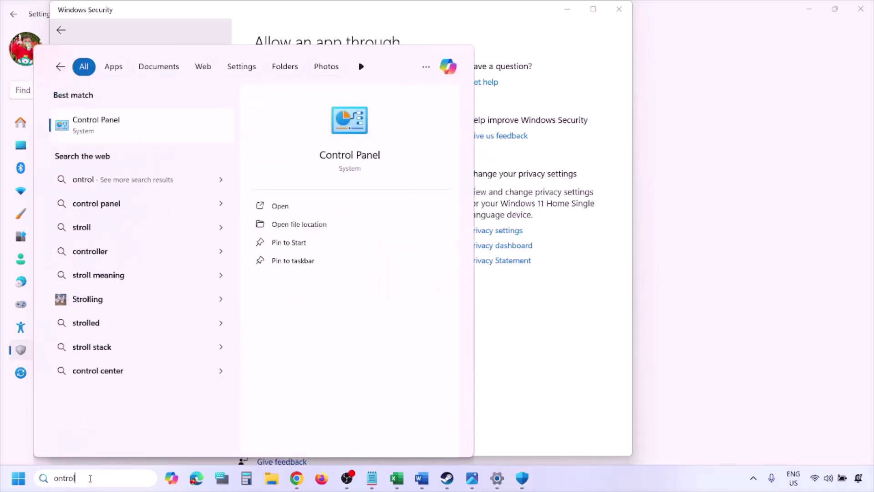
key("Return")
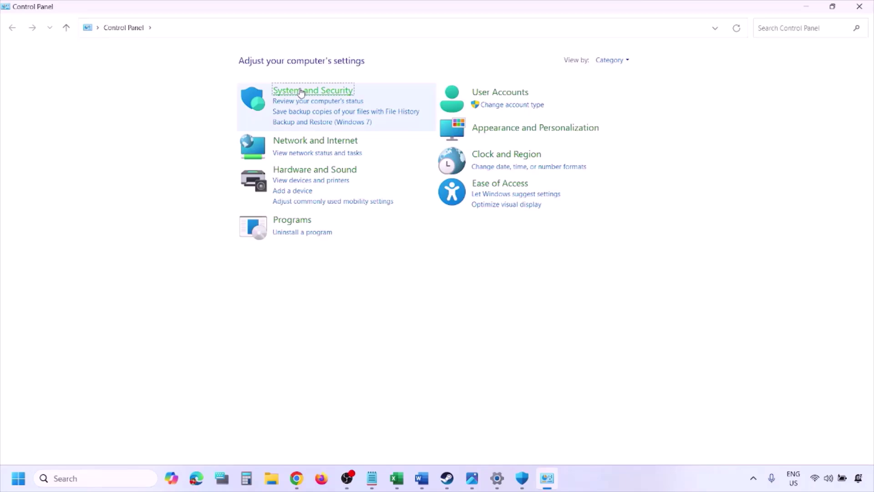
left_click(301, 92)
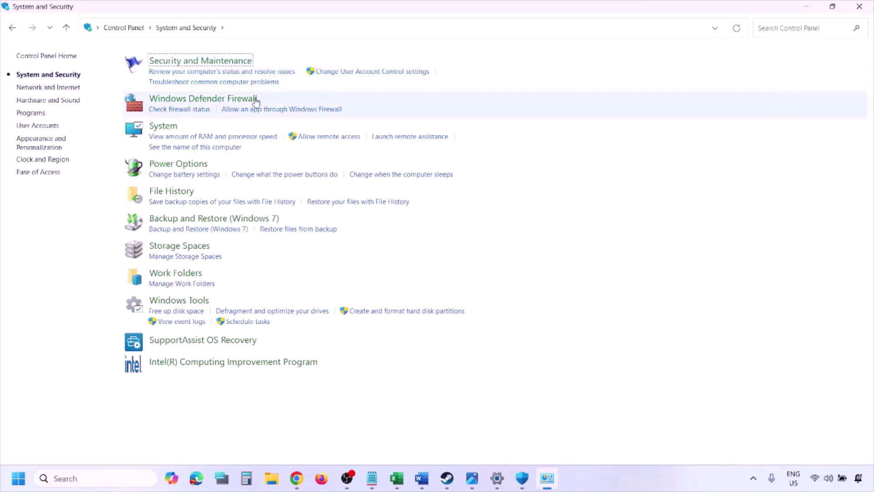
left_click(296, 98)
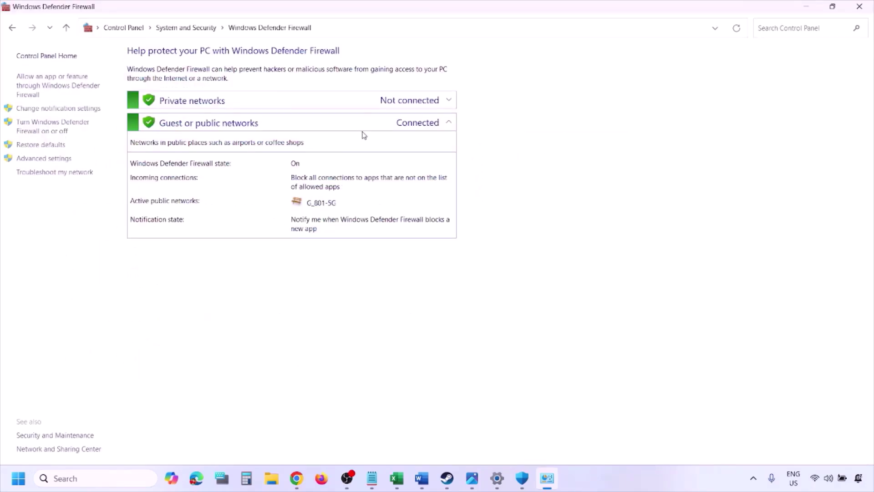
left_click(59, 84)
left_click(587, 84)
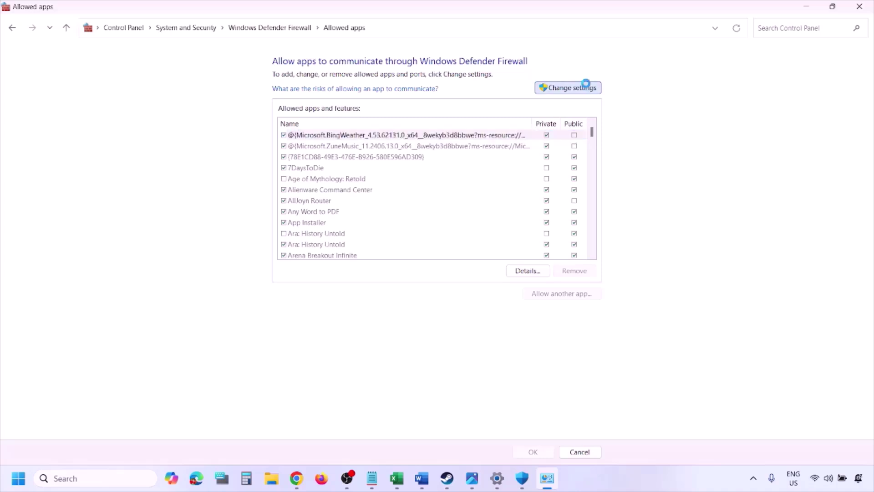
left_click(563, 294)
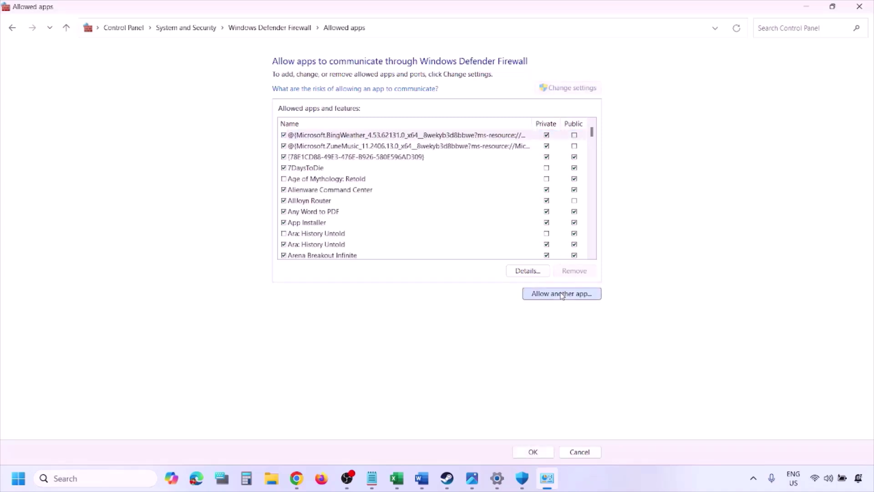
left_click(515, 293)
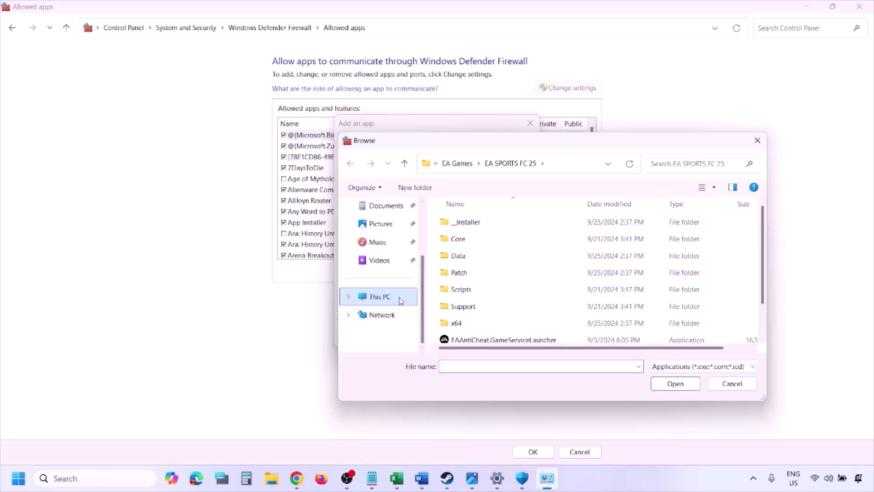
left_click(400, 298)
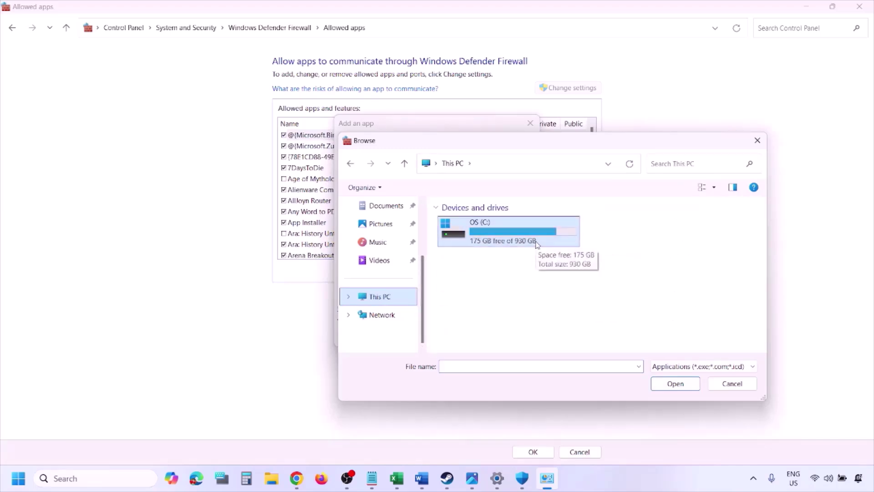
left_click(729, 383)
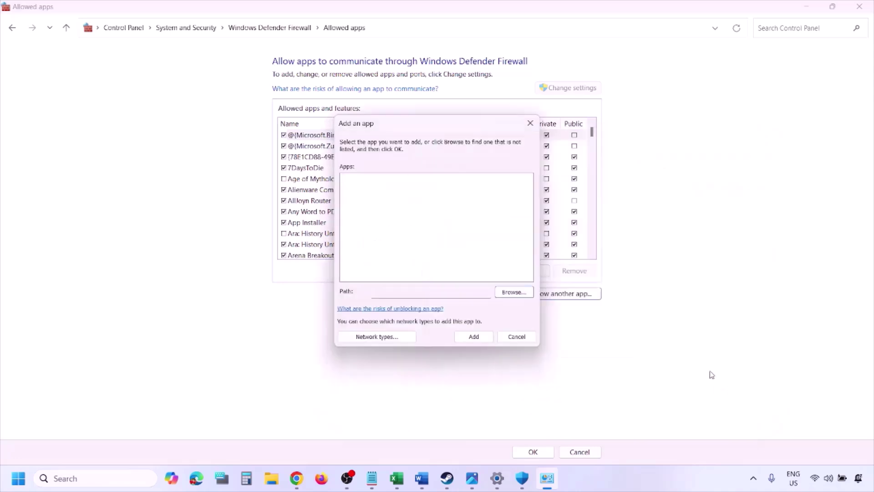
left_click(510, 337)
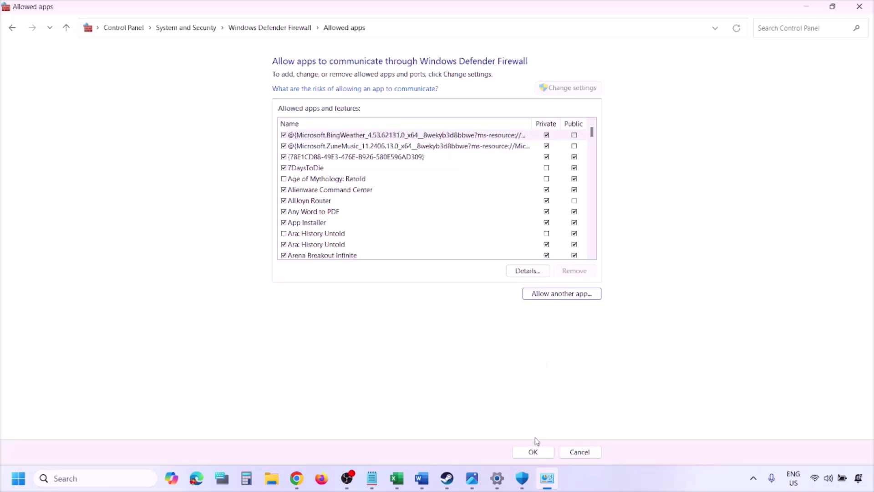
left_click(860, 6)
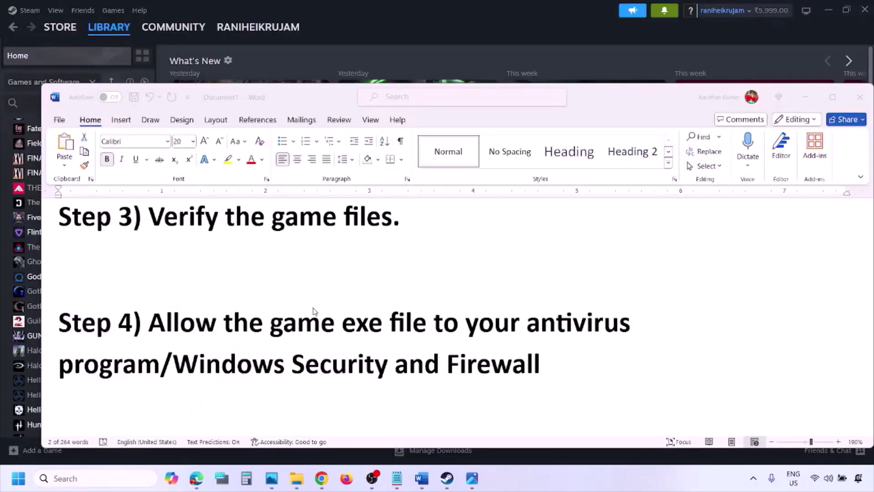
- Highlight Step 5's clean-install text and NVIDIA and AMD links, then switch to NVIDIA's drivers page
scroll(314, 311, "down", 3)
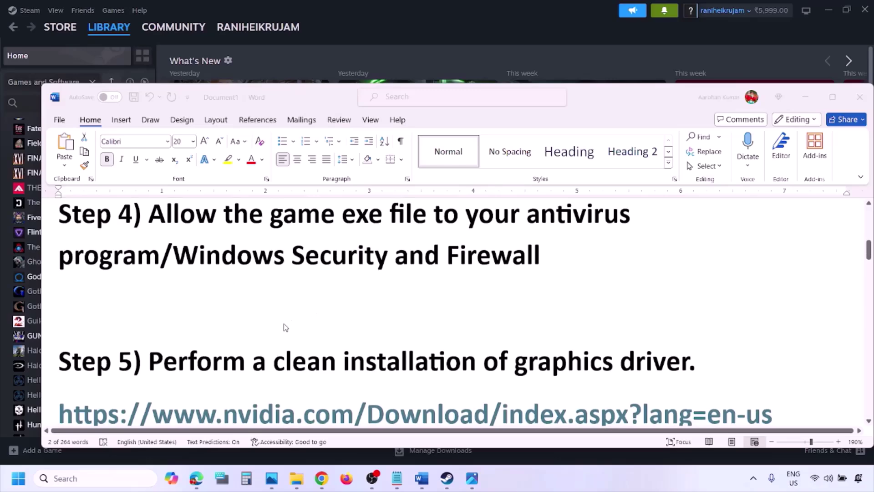
scroll(286, 327, "down", 2)
double_click(216, 297)
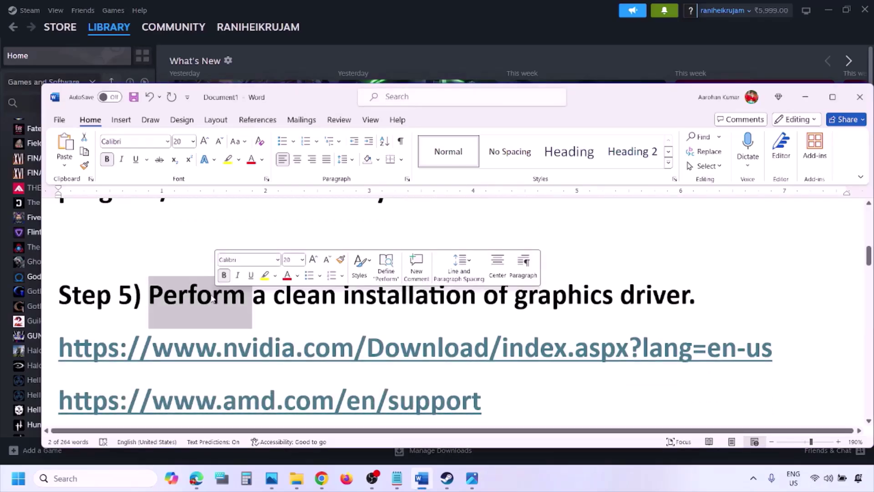
left_click_drag(195, 355, 315, 355)
scroll(194, 368, "down", 1)
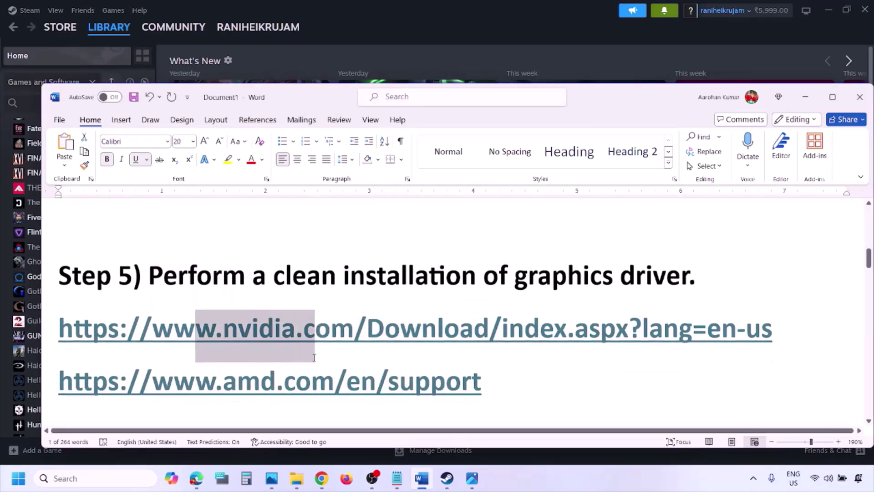
left_click_drag(195, 368, 461, 368)
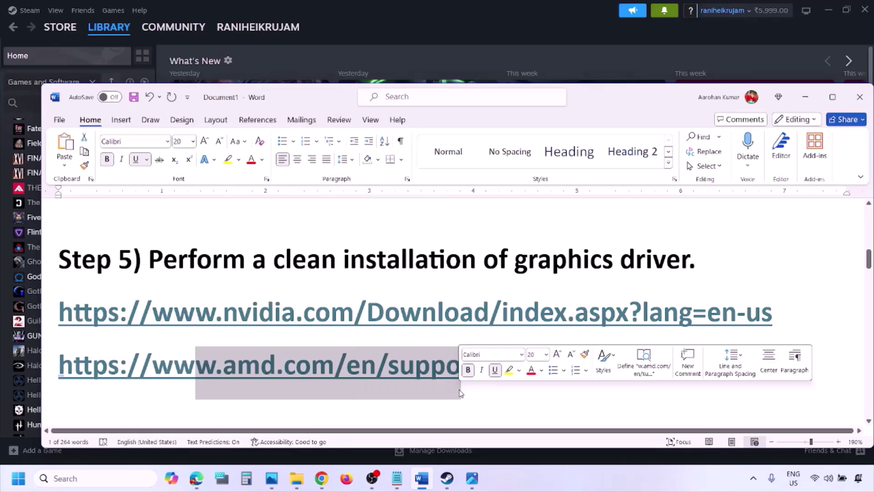
left_click(575, 471)
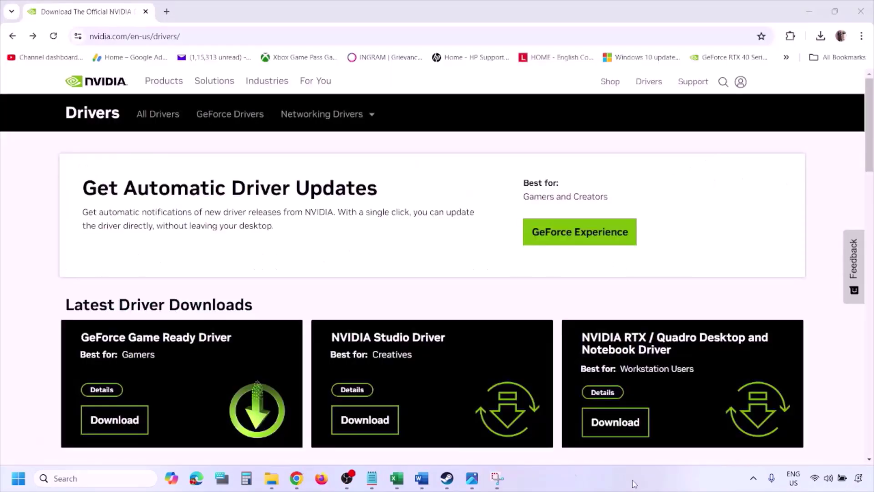
- Search NVIDIA drivers for the GeForce RTX 3050 Laptop GPU on Windows 11, then view 1.png
scroll(204, 279, "down", 8)
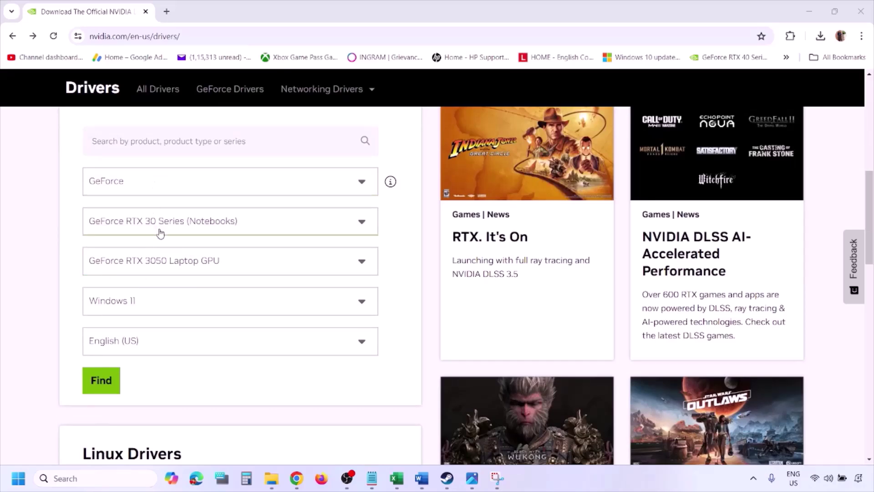
left_click(145, 305)
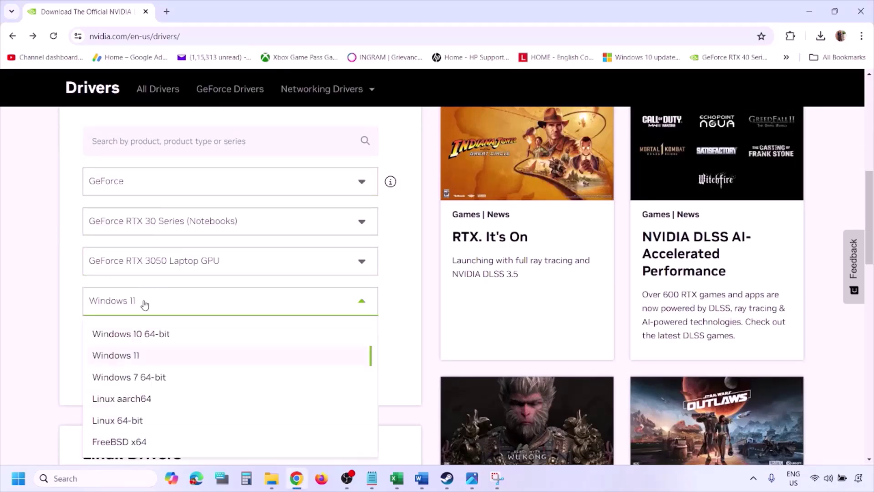
left_click(128, 360)
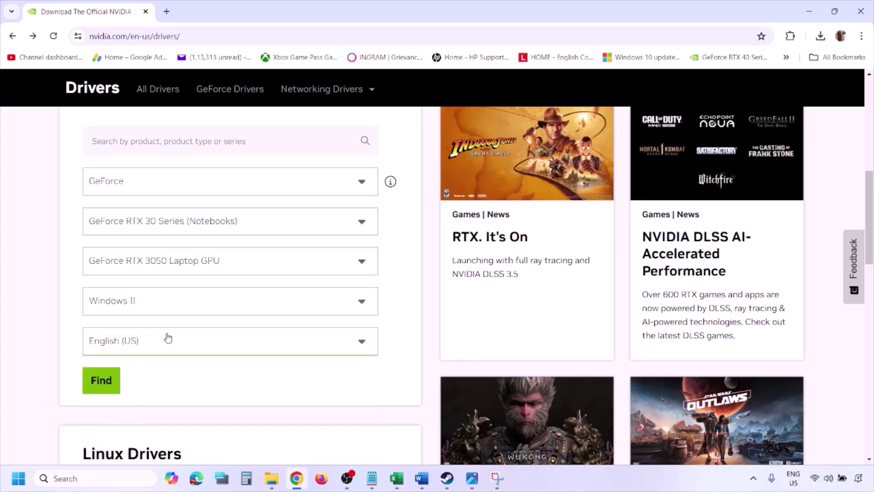
left_click(105, 382)
left_click(472, 481)
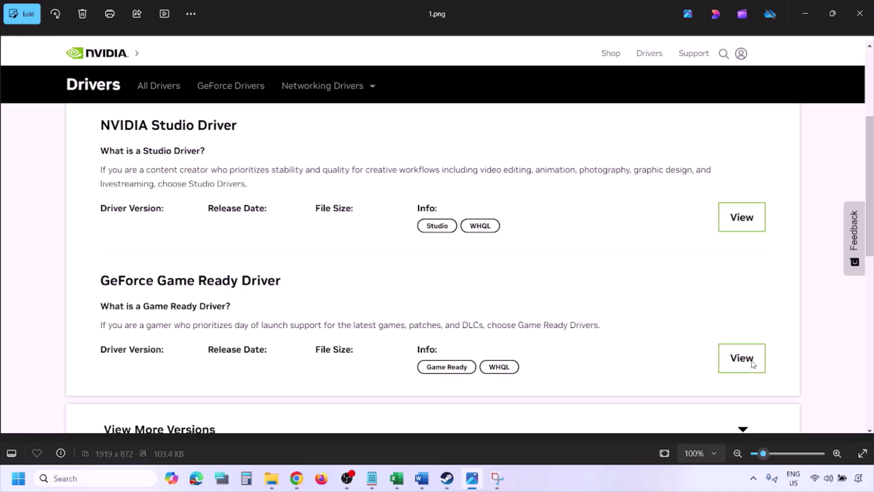
- Advance from the driver download screenshot to 5.png's custom options with clean installation ticked
key("Right")
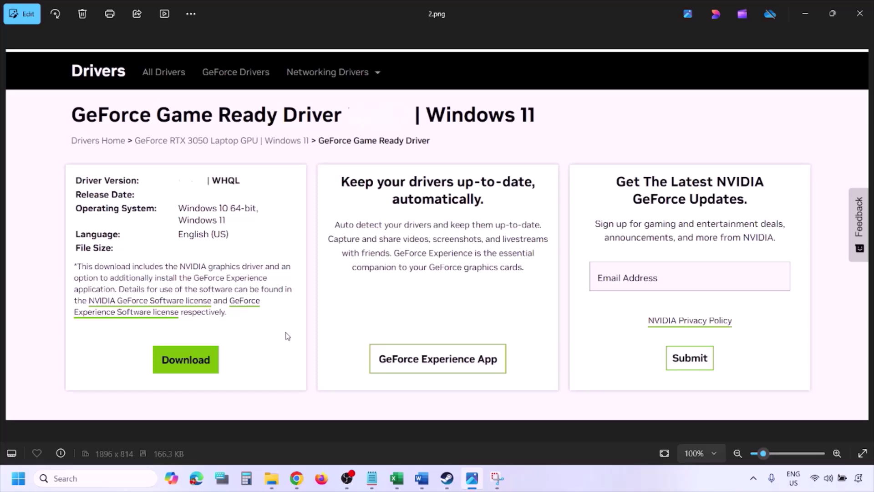
key("Right")
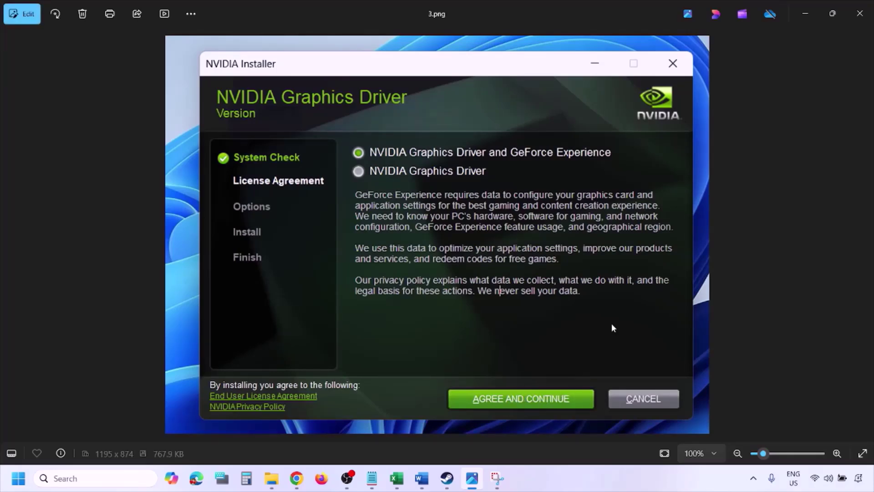
key("Right")
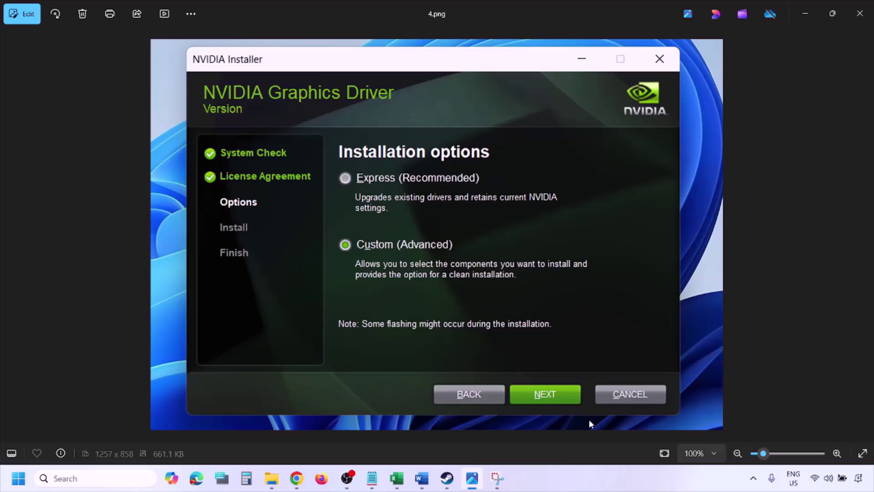
key("Right")
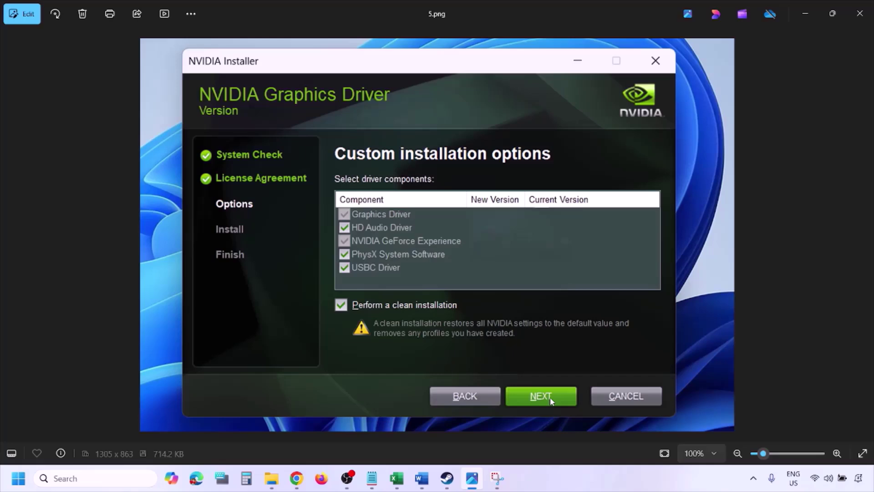
- Show the Restart option in the Start power menu, dismiss it, and select the AMD link line
left_click(18, 478)
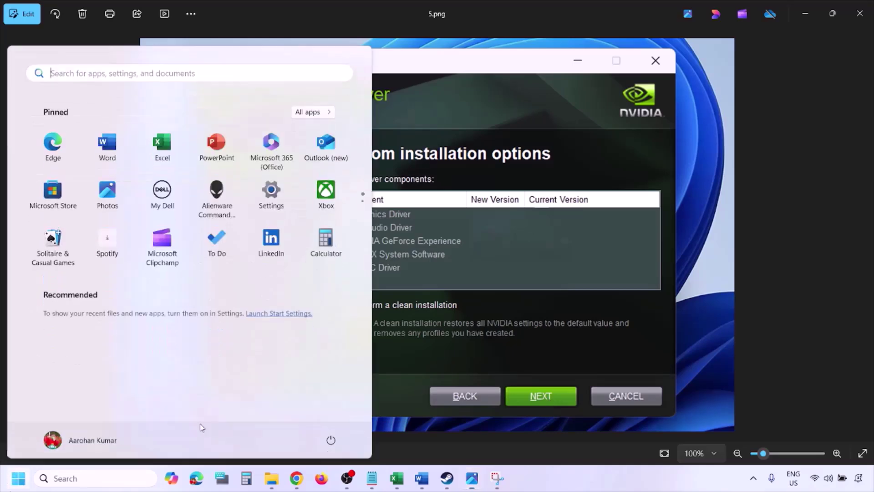
left_click(332, 440)
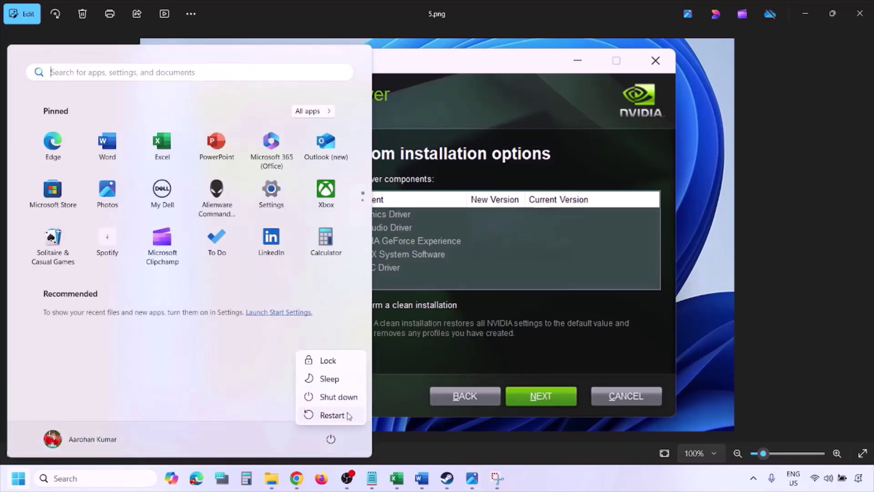
key("Escape")
key("Escape")
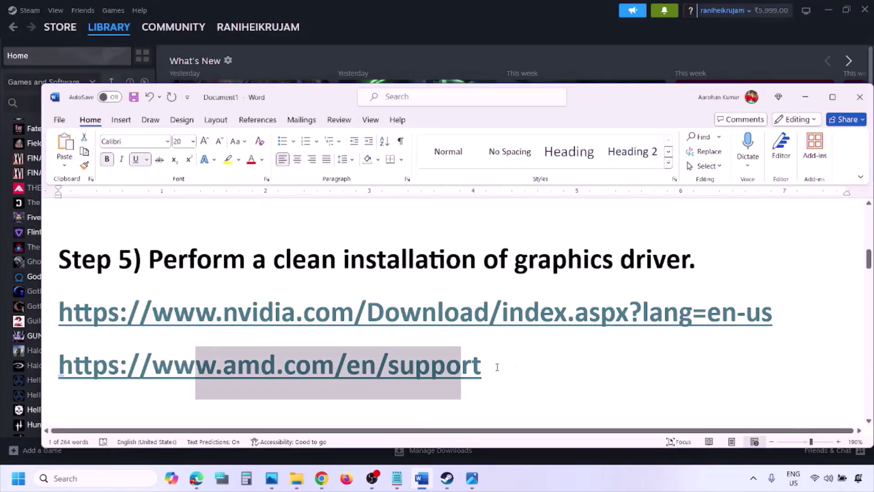
triple_click(185, 355)
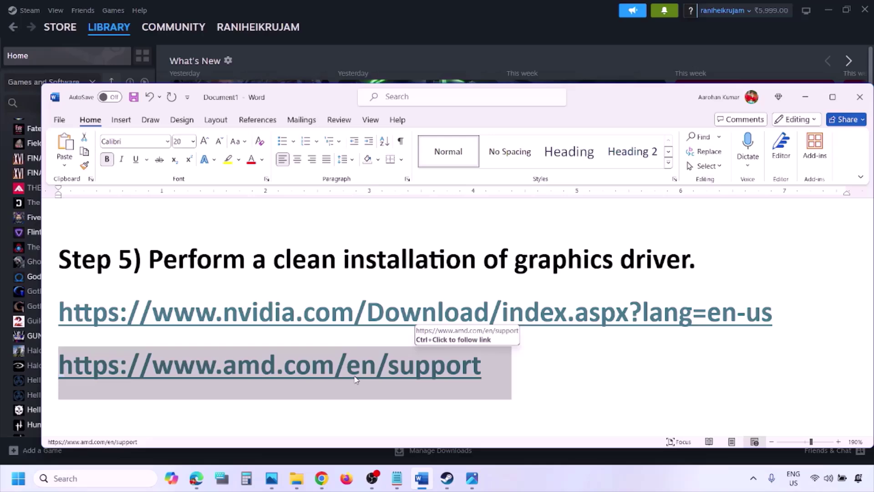
- Show the Restart power option again, then return to the notes and scroll to Step 6
left_click(18, 478)
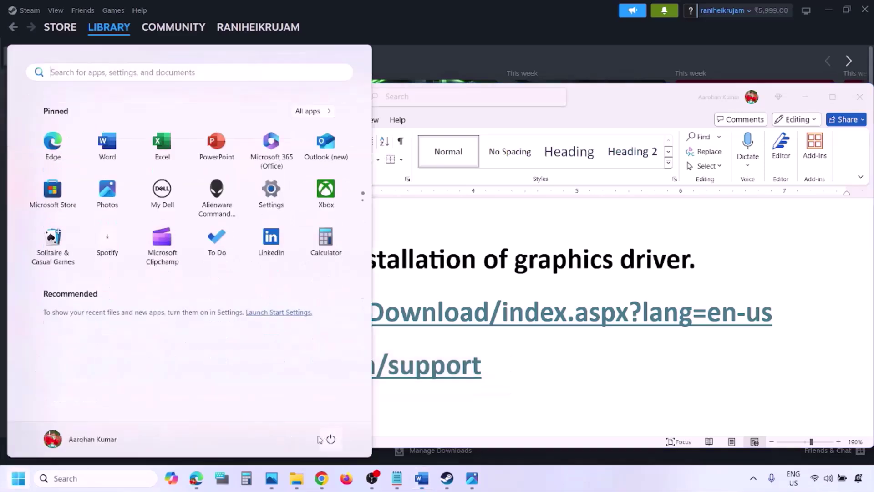
left_click(332, 440)
left_click(552, 480)
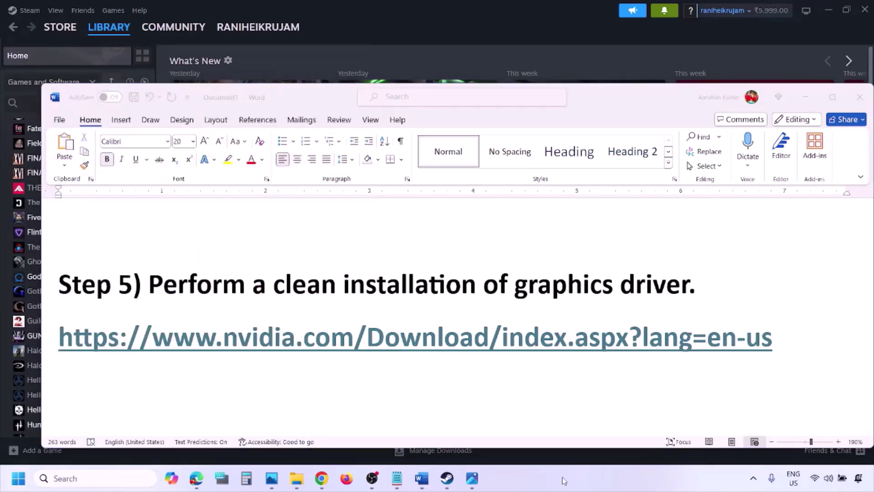
scroll(410, 312, "down", 4)
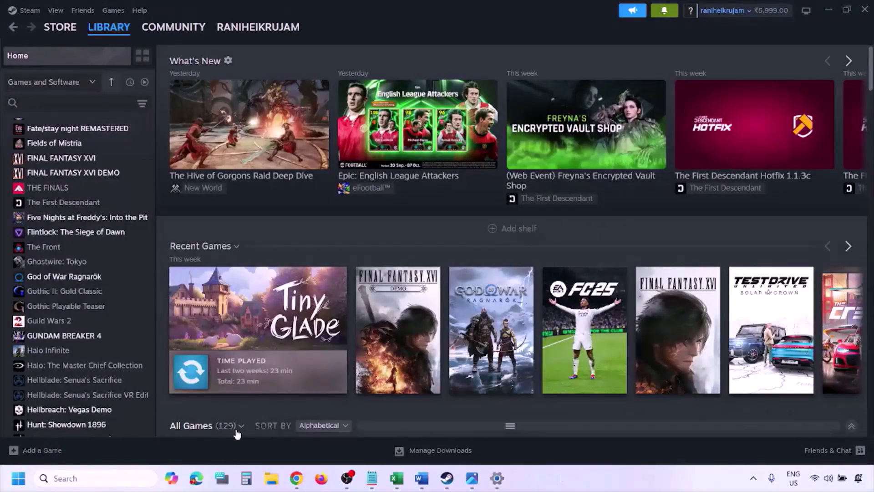
- Open Graphics settings and browse for a program into C:\Program Files (x86)\Steam
left_click(105, 475)
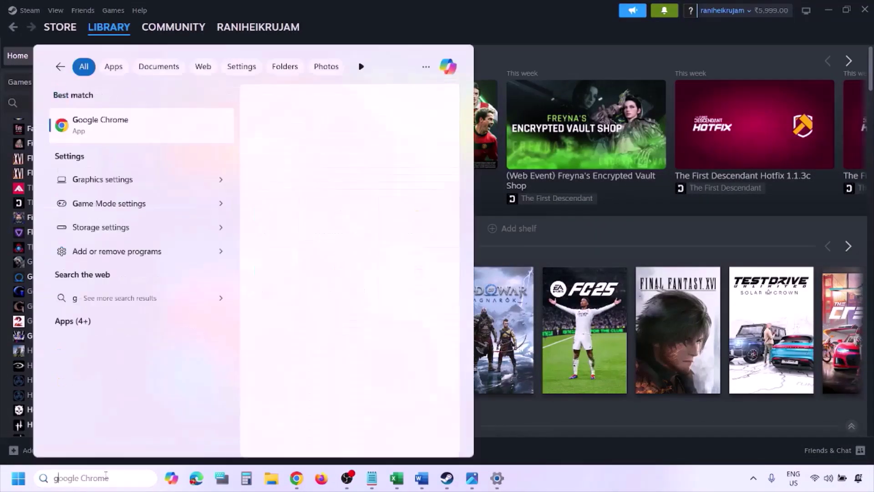
type("graphics settings")
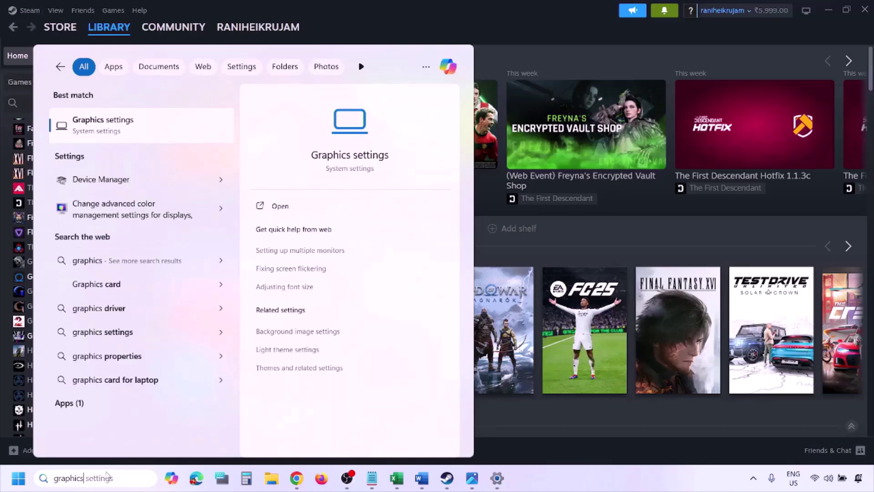
left_click(128, 130)
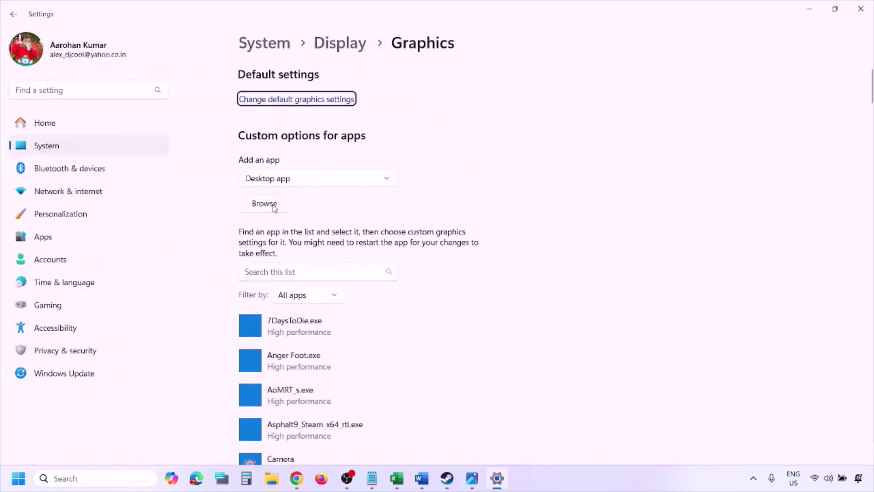
left_click(275, 207)
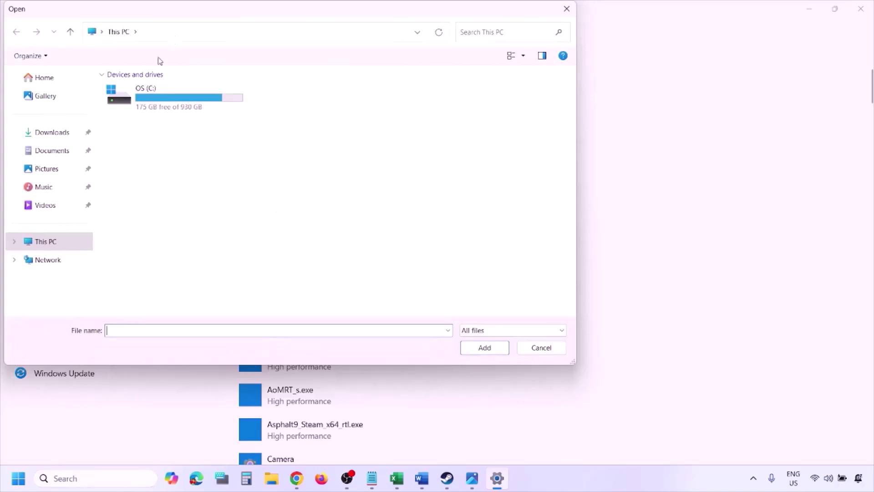
double_click(184, 104)
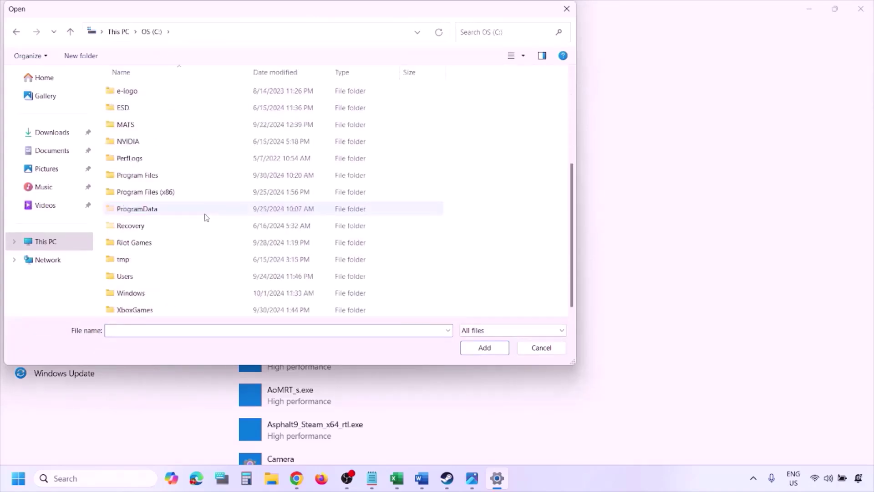
double_click(181, 195)
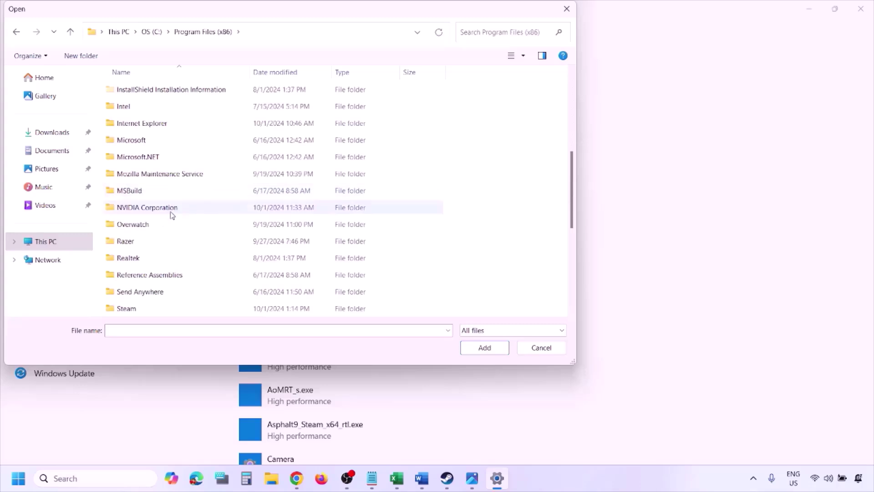
scroll(172, 215, "down", 3)
left_click(132, 156)
double_click(132, 156)
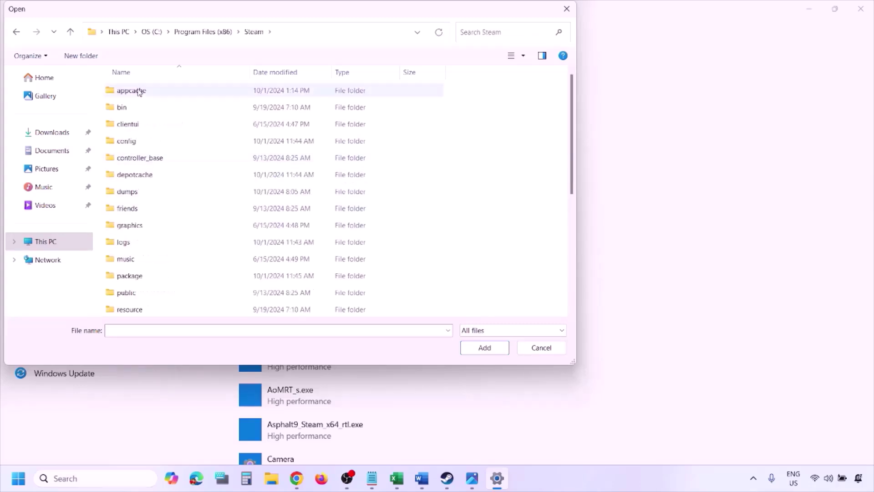
- Open steamapps, cancel browsing, and save High performance as CarX Street.exe's graphics preference
scroll(138, 235, "down", 2)
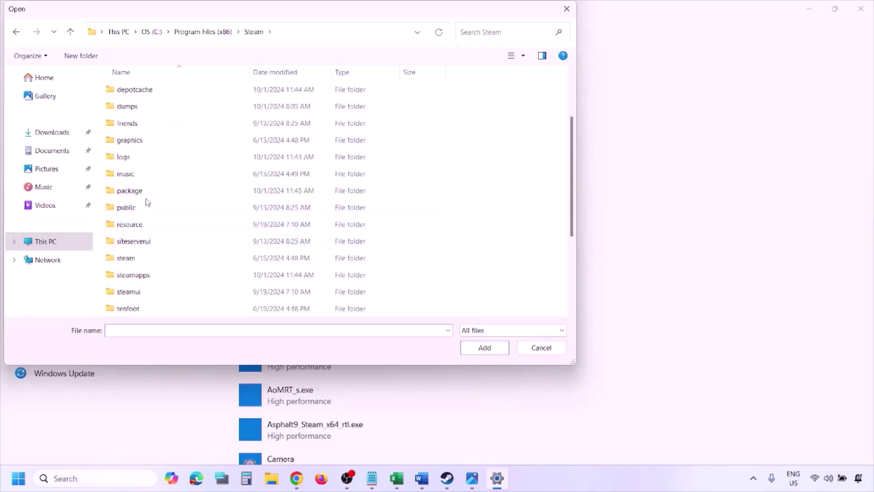
scroll(148, 204, "down", 2)
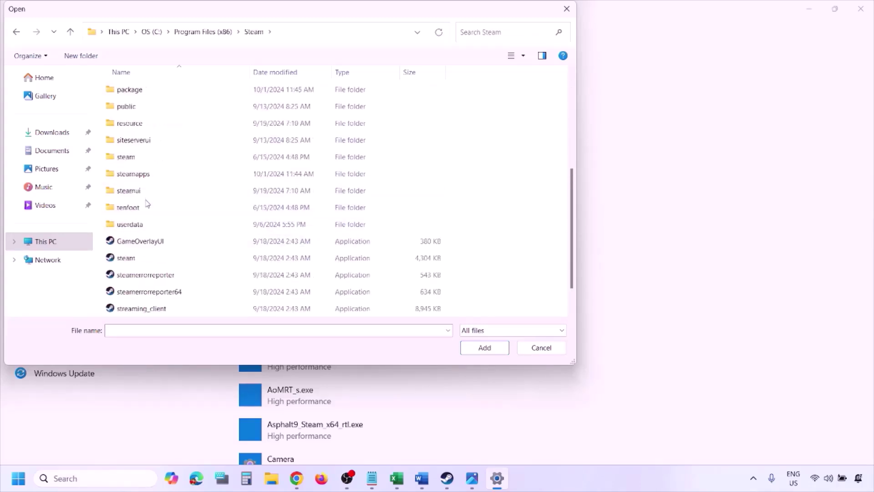
double_click(139, 173)
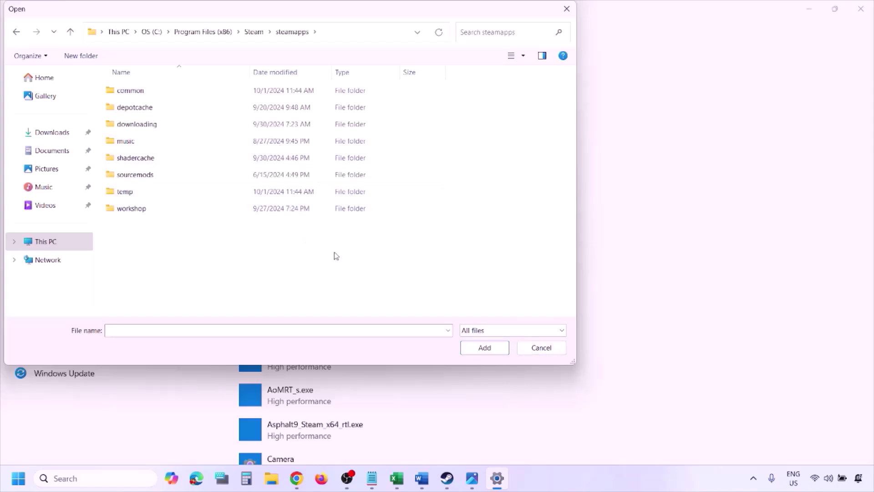
left_click(532, 349)
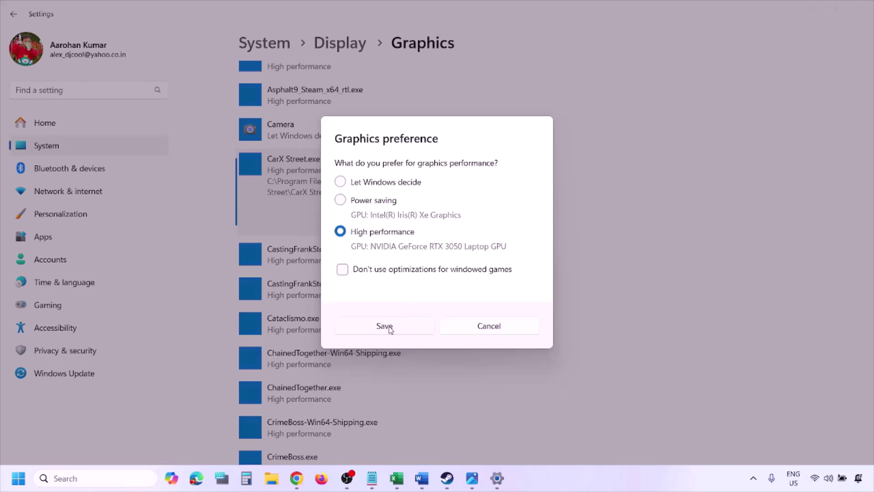
left_click(529, 395)
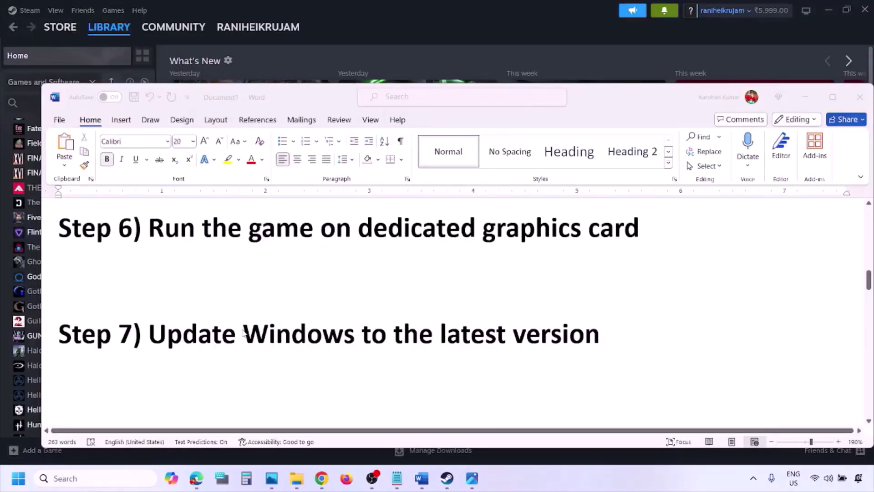
- Highlight Step 7 in the notes, then start a Windows Update check for updates
left_click(198, 328)
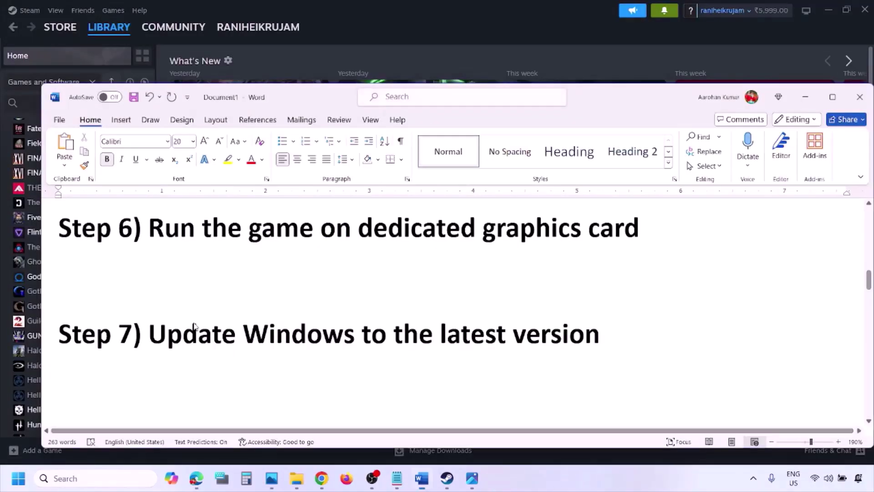
left_click_drag(169, 335, 588, 338)
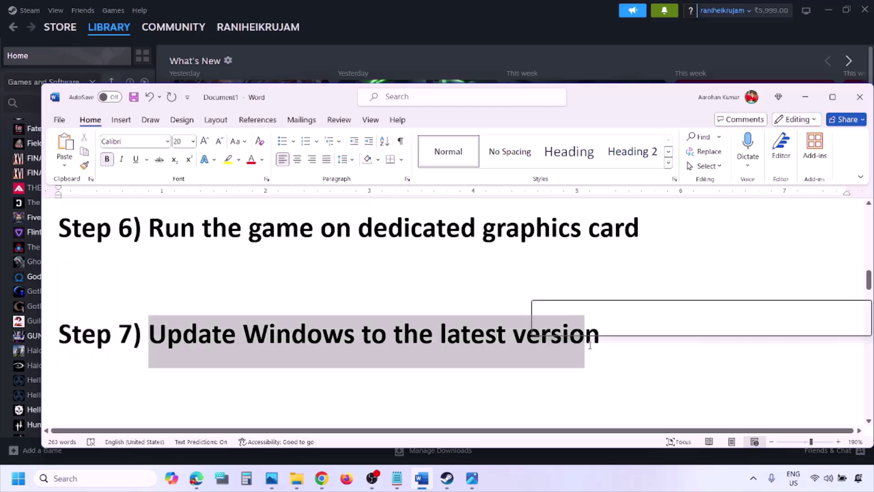
key("super+i")
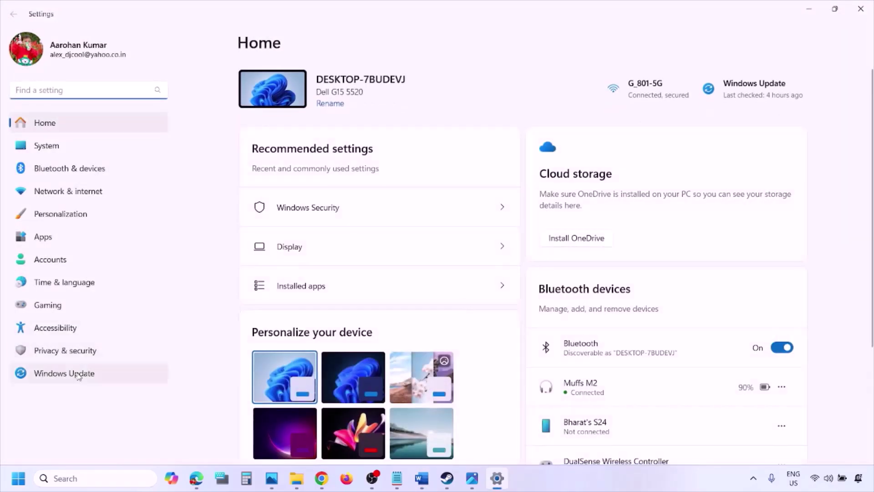
left_click(72, 376)
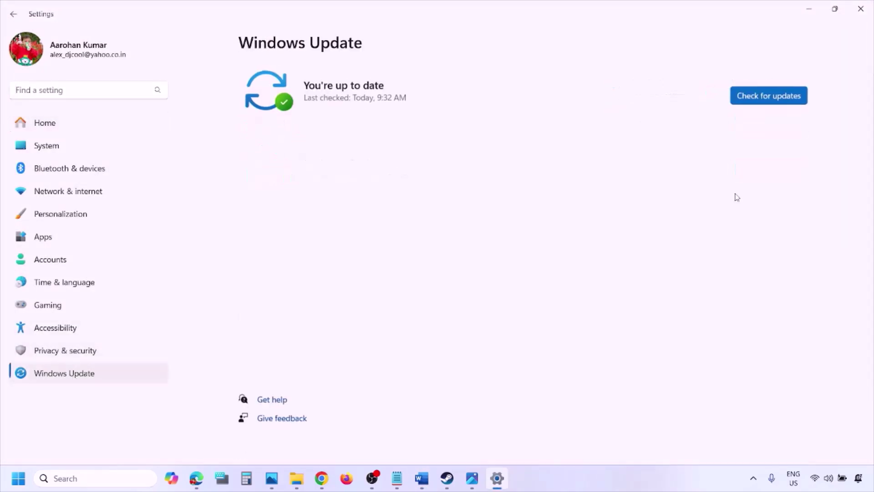
left_click(767, 95)
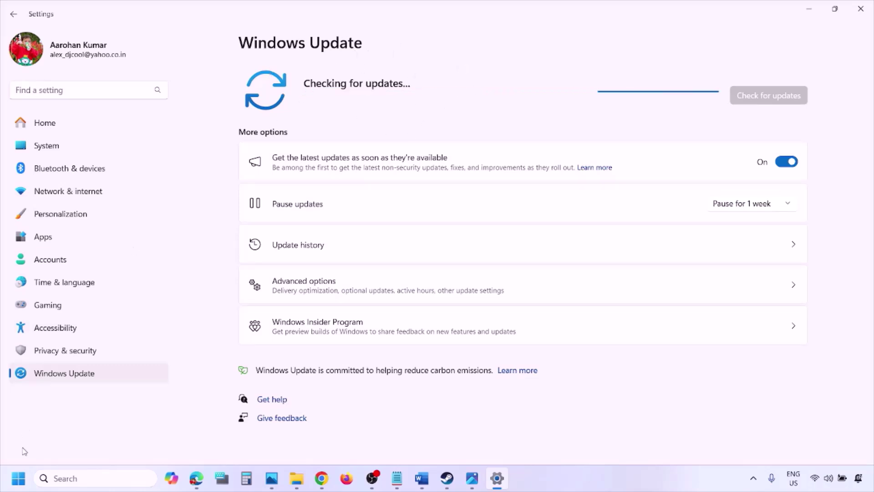
- Show the Restart power option, then return to the Word notes and scroll to Step 8
left_click(18, 478)
left_click(332, 439)
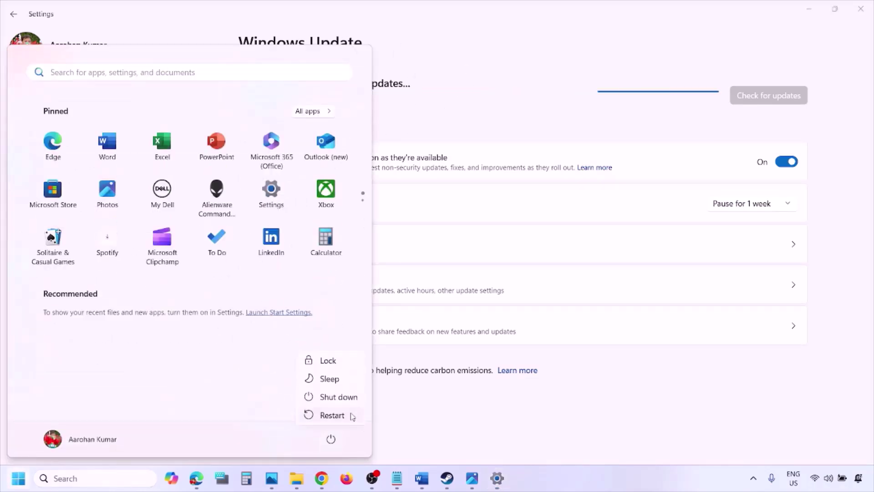
left_click(423, 484)
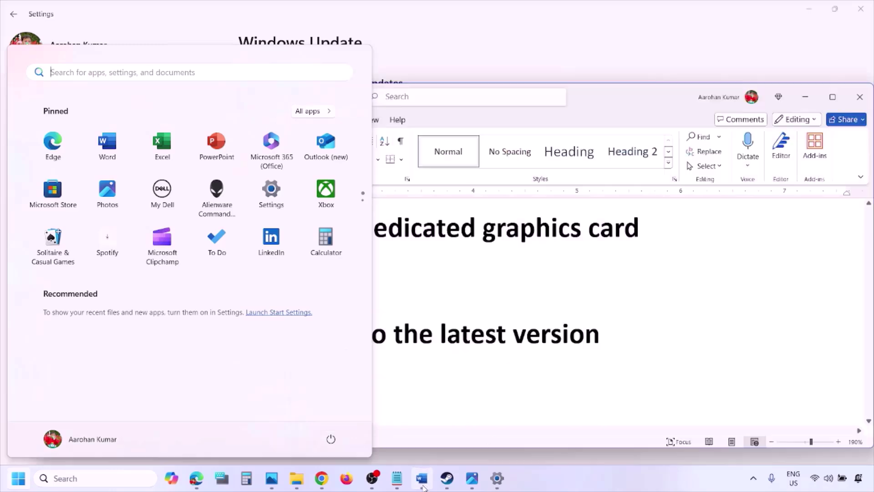
scroll(382, 356, "down", 3)
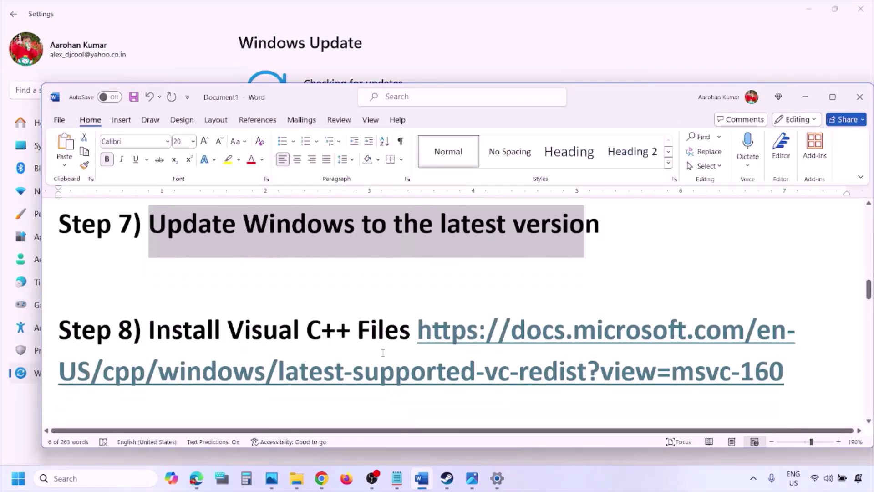
- Copy the Step 8 Visual C++ link and load it in a new Chrome window
left_click_drag(798, 380, 417, 330)
key("ctrl+c")
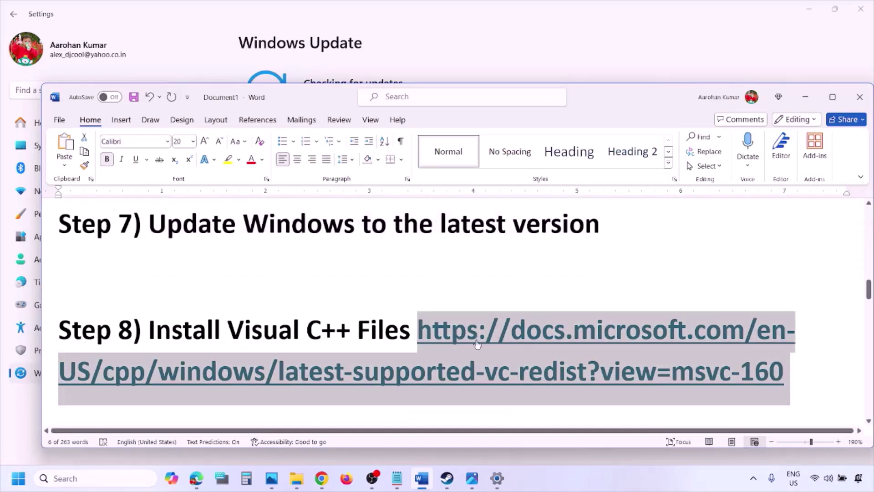
right_click(321, 478)
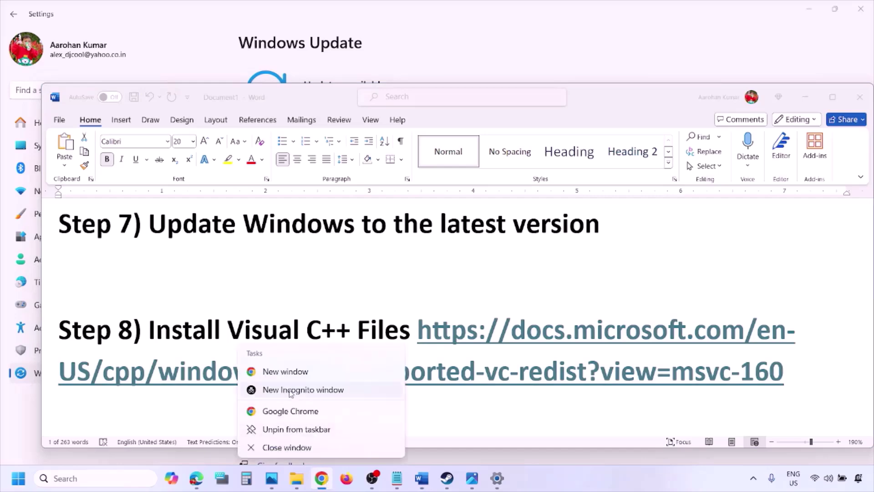
left_click(285, 371)
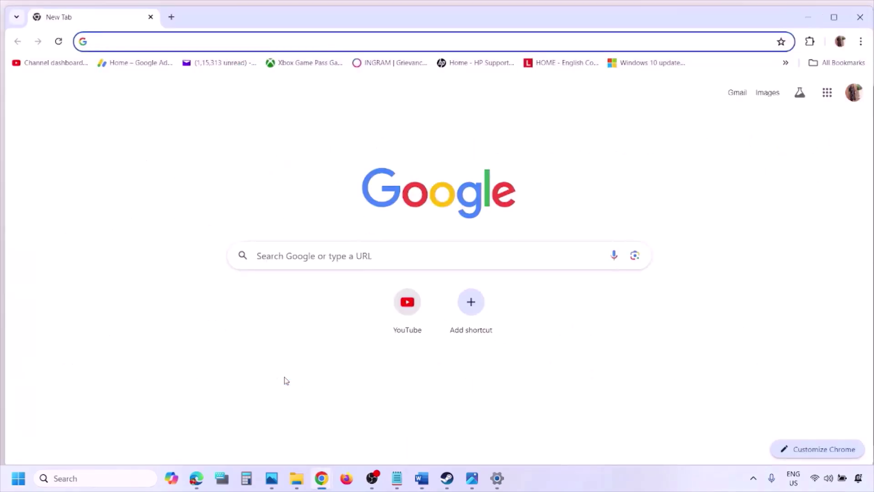
key("ctrl+v")
key("Return")
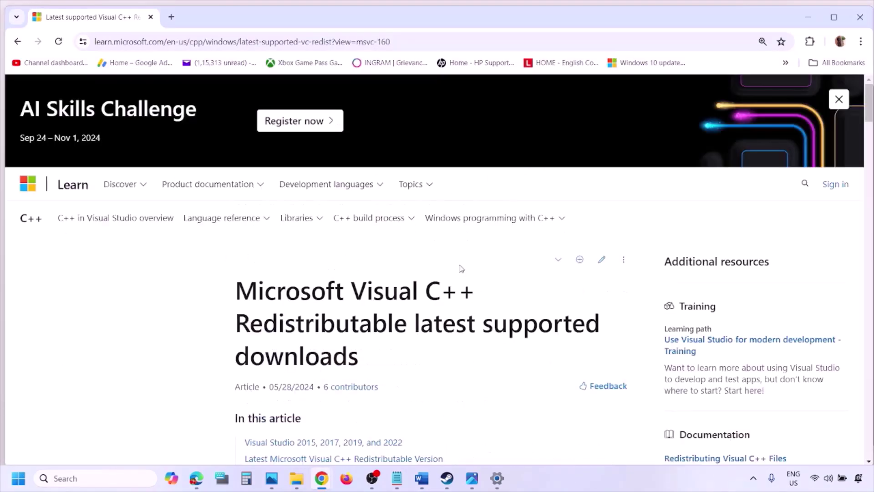
- Highlight the Visual Studio 2015–2022 section and X86/X64 entries, then download vc_redist.x86.exe
scroll(381, 268, "down", 5)
scroll(381, 269, "down", 4)
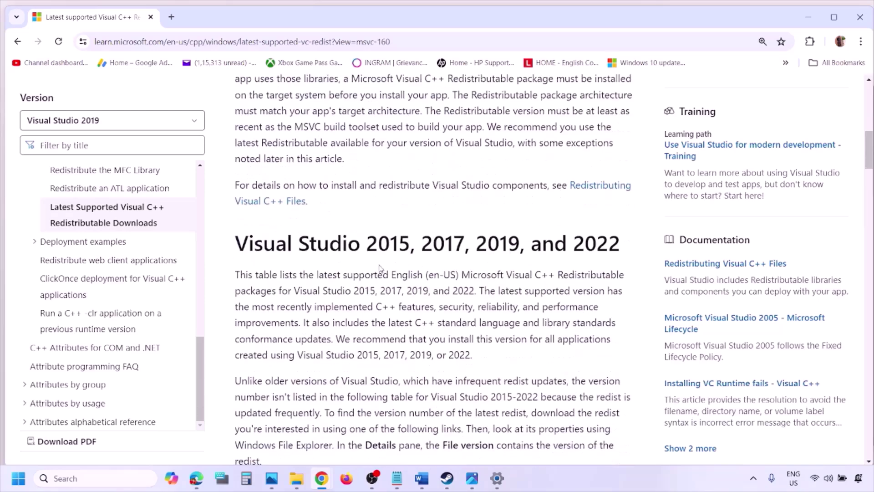
left_click_drag(276, 244, 588, 245)
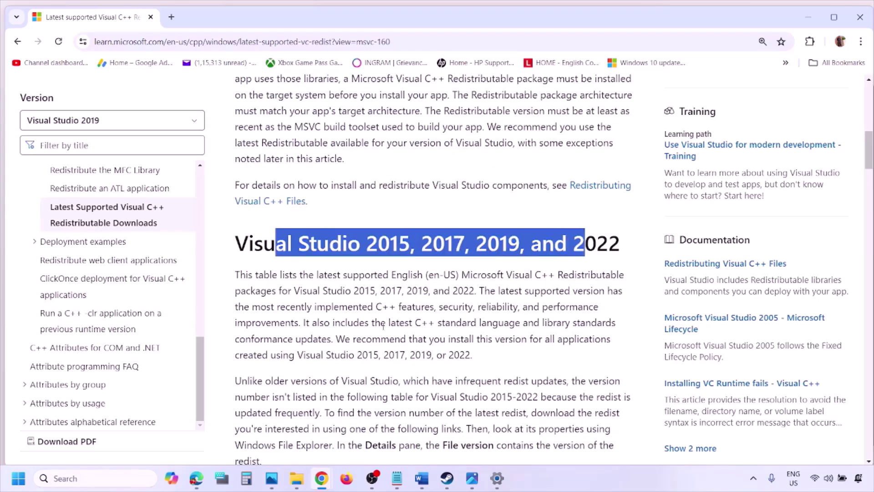
scroll(383, 325, "down", 10)
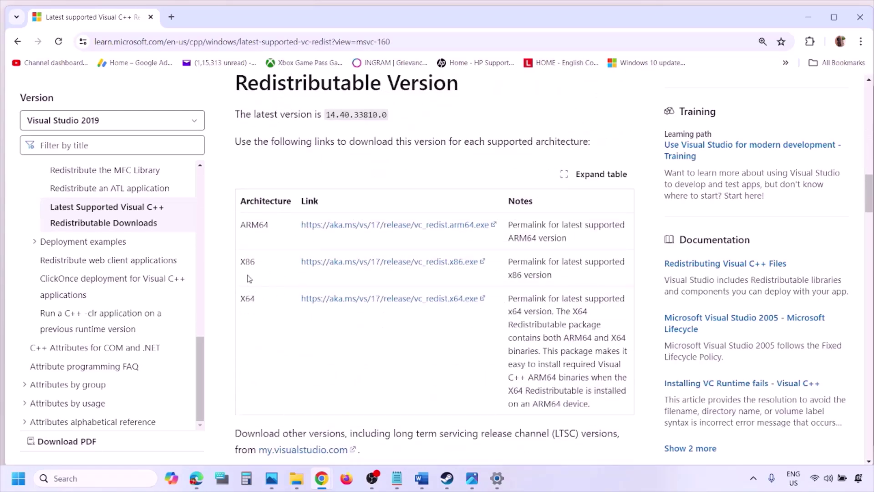
double_click(247, 263)
double_click(252, 297)
double_click(242, 261)
left_click_drag(243, 261, 429, 267)
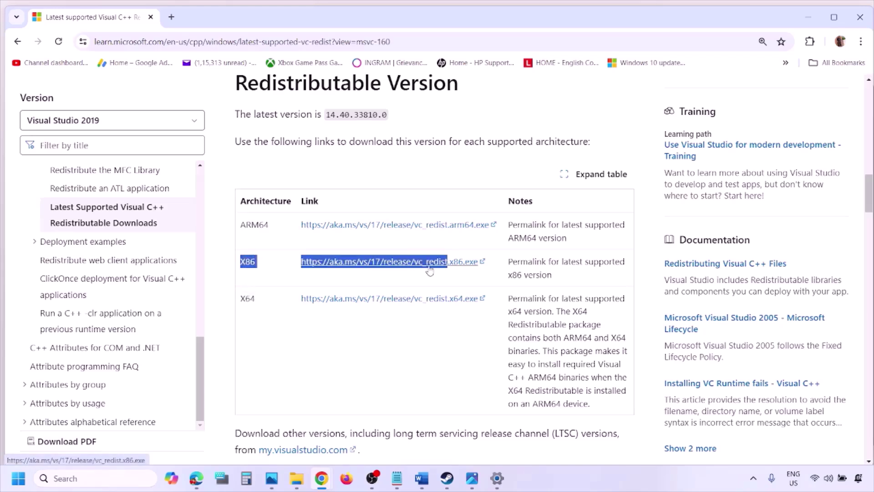
left_click(430, 272)
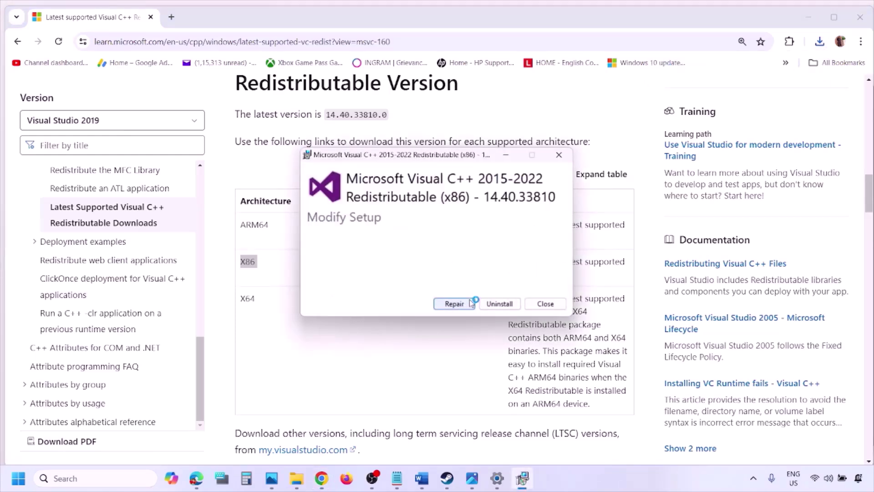
- Repair the x86 Visual C++ redistributable, then download, run and repair the x64 one
left_click(471, 304)
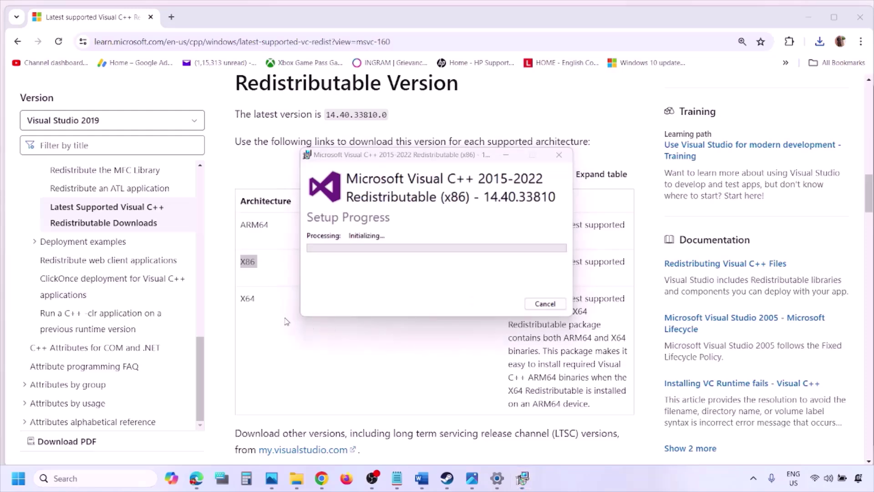
left_click(248, 299)
double_click(247, 298)
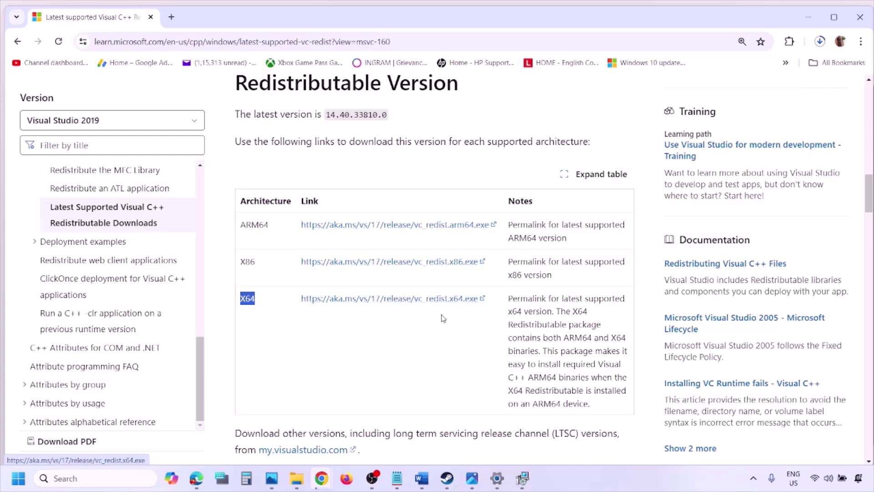
left_click(524, 485)
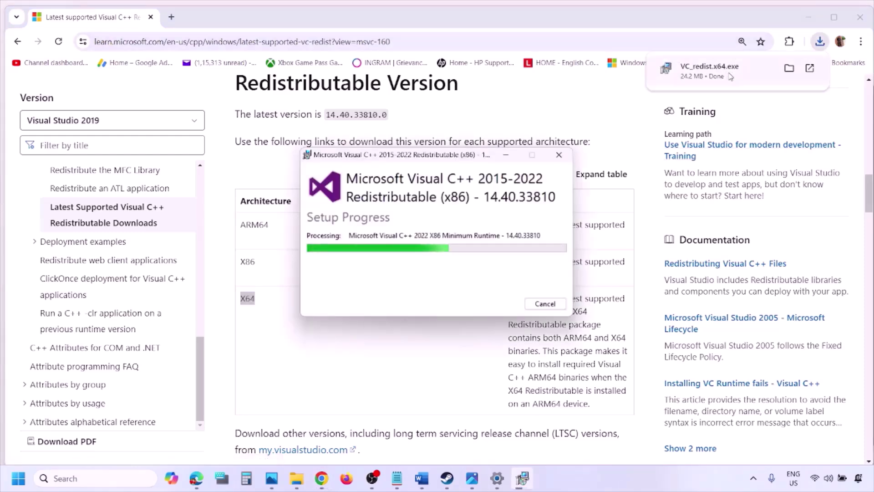
left_click(592, 196)
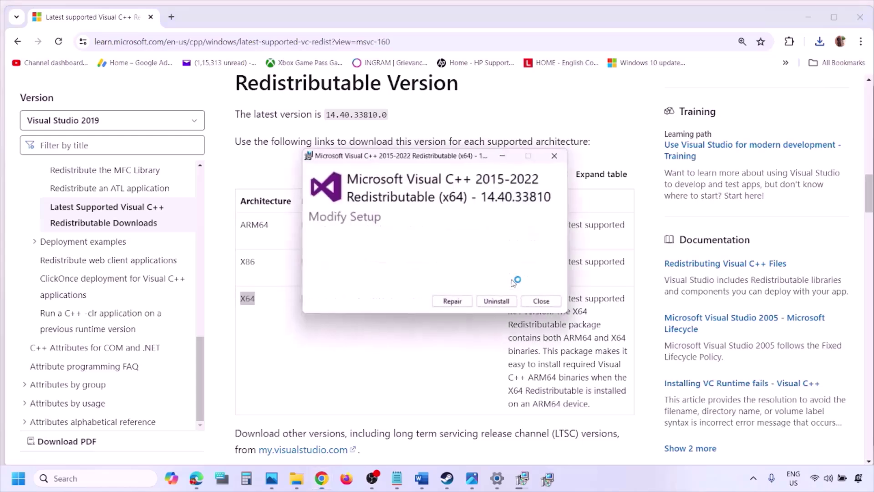
left_click(456, 304)
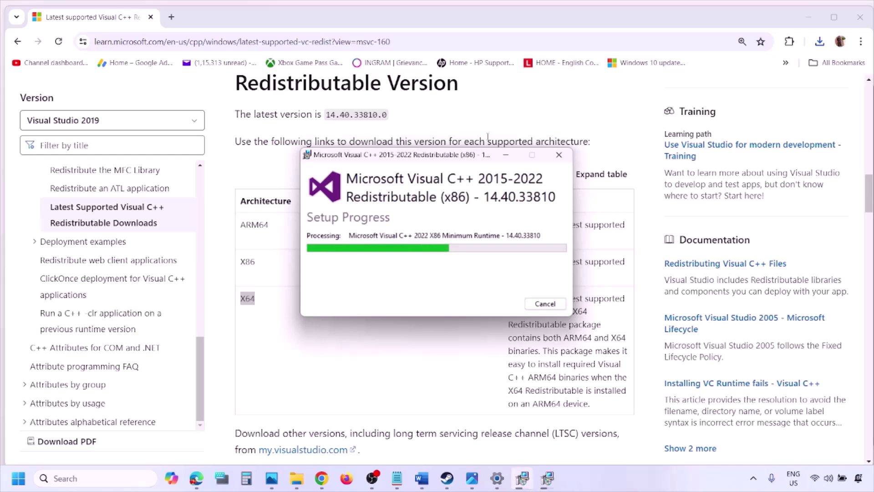
left_click_drag(480, 156, 277, 196)
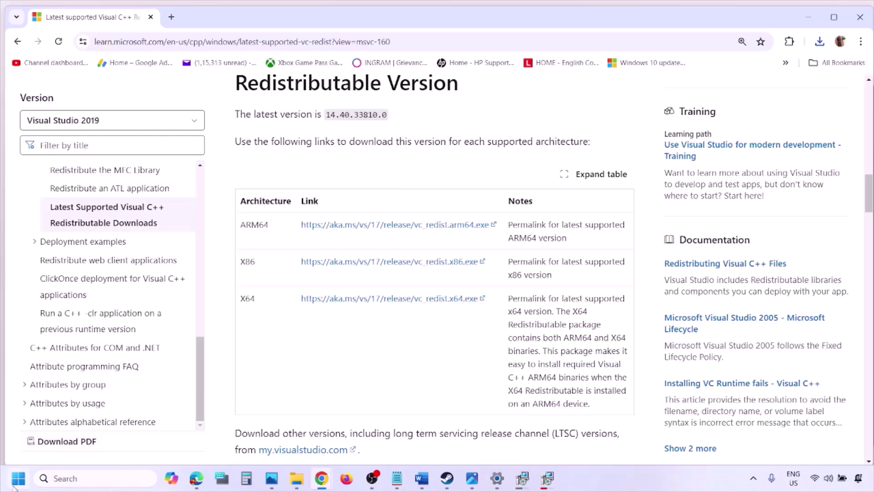
- Show and dismiss the Start power options, then bring the Word notes forward to Step 9
left_click(18, 479)
left_click(331, 439)
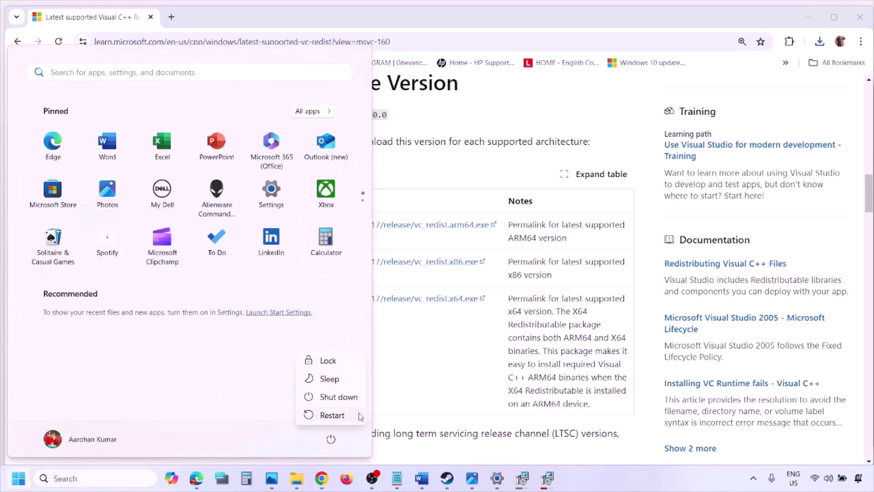
left_click(452, 388)
left_click(452, 388)
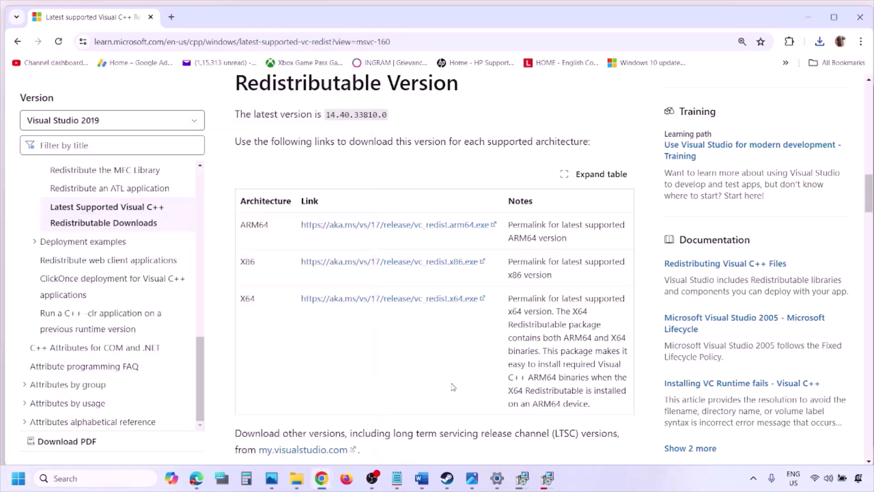
left_click(422, 478)
scroll(375, 308, "down", 2)
- Maximize Word and highlight Step 9's device list, USB adapter and joystick/controllers advice
scroll(375, 309, "down", 3)
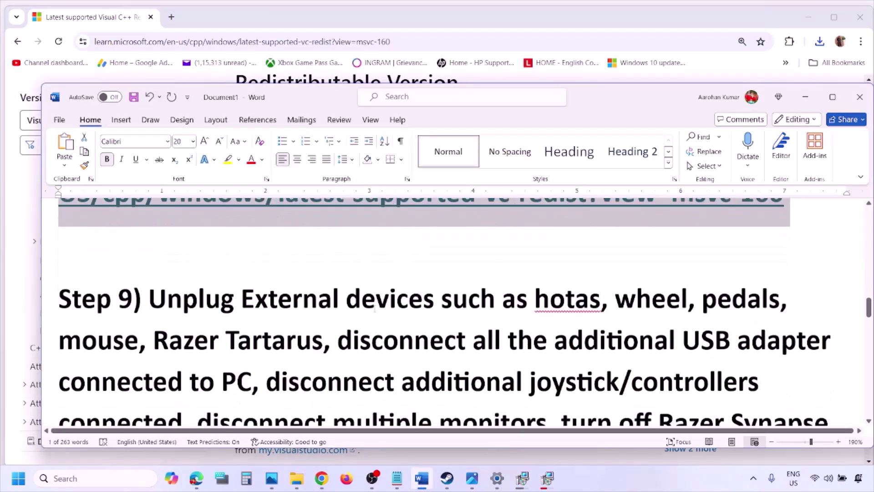
left_click(836, 98)
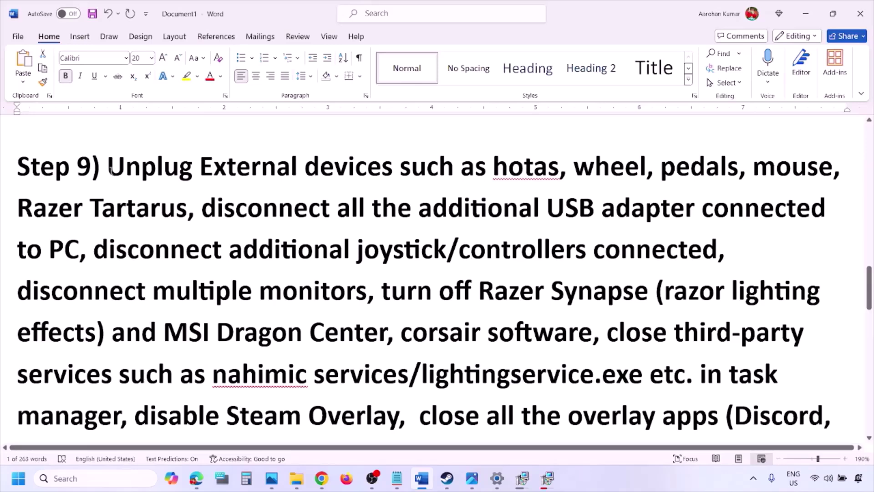
left_click_drag(110, 170, 697, 214)
left_click(648, 206)
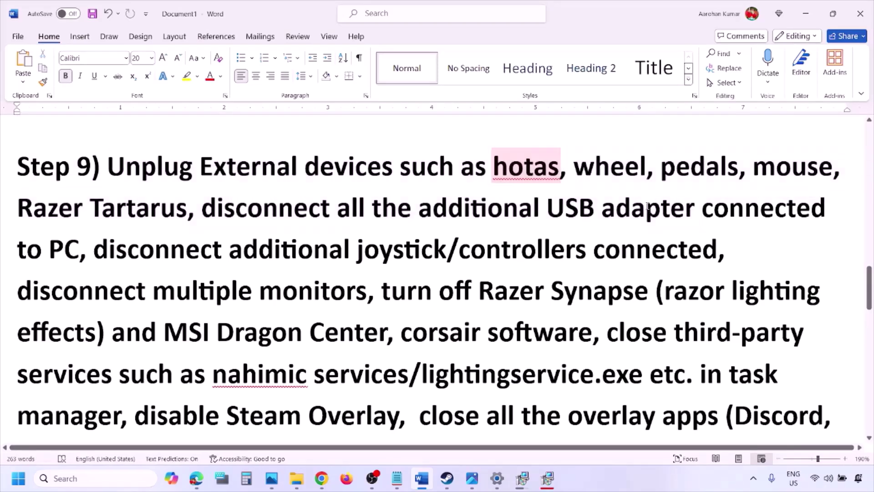
left_click_drag(99, 249, 606, 255)
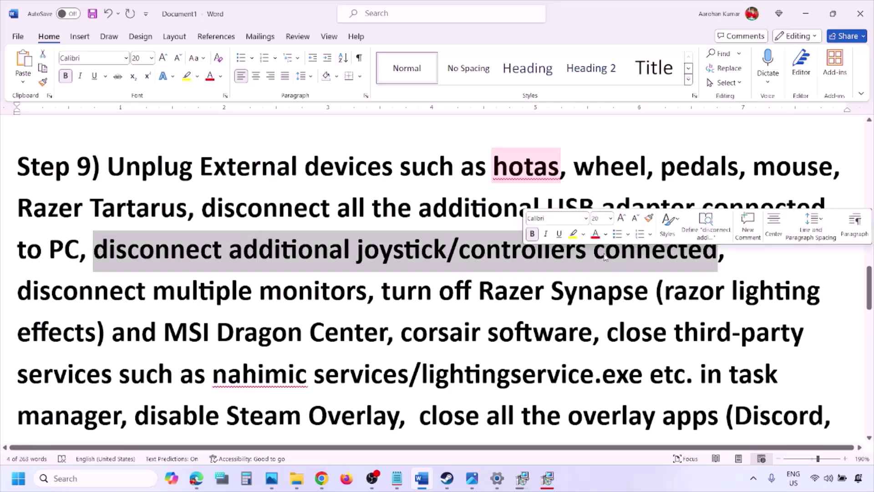
left_click(582, 262)
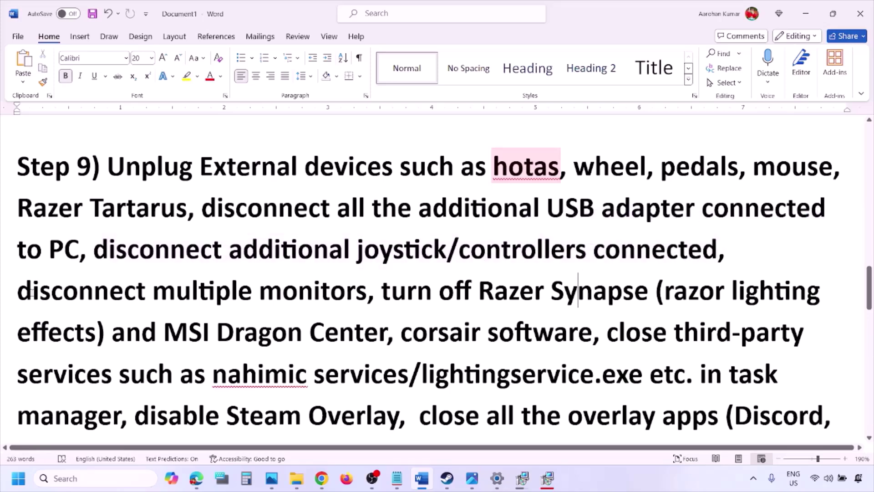
- Highlight the advice on multiple monitors, closing Razer Synapse via Task Manager, and disabling Steam Overlay
left_click_drag(30, 293, 366, 293)
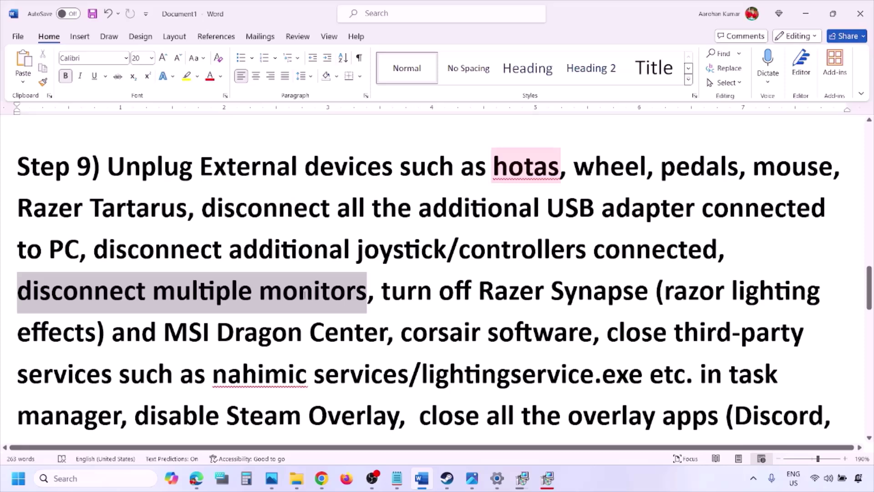
scroll(364, 258, "down", 1)
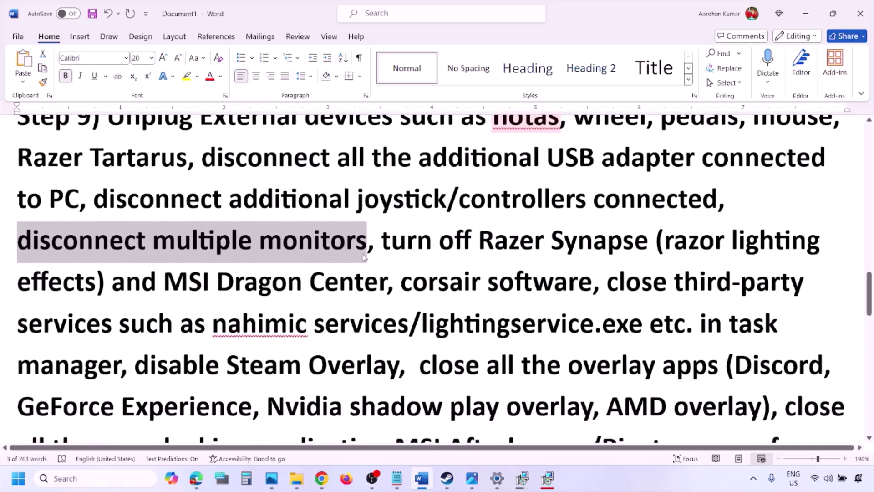
left_click_drag(383, 240, 120, 365)
scroll(175, 357, "down", 1)
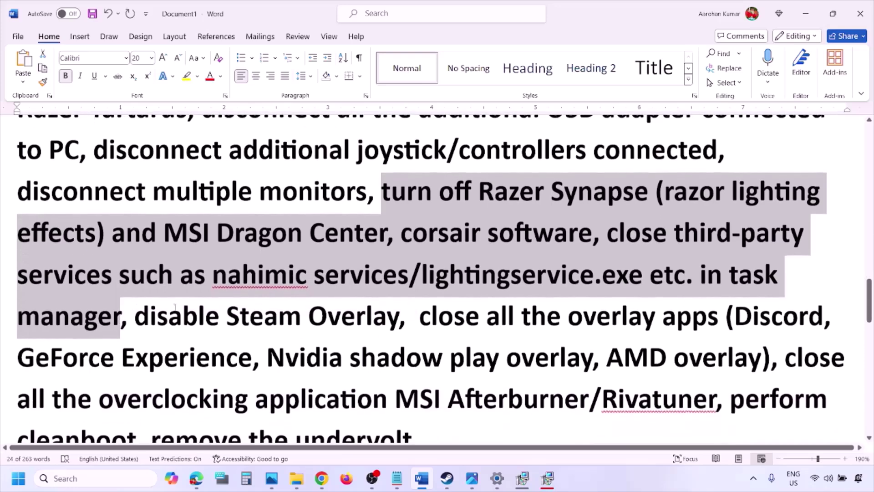
left_click_drag(135, 317, 399, 317)
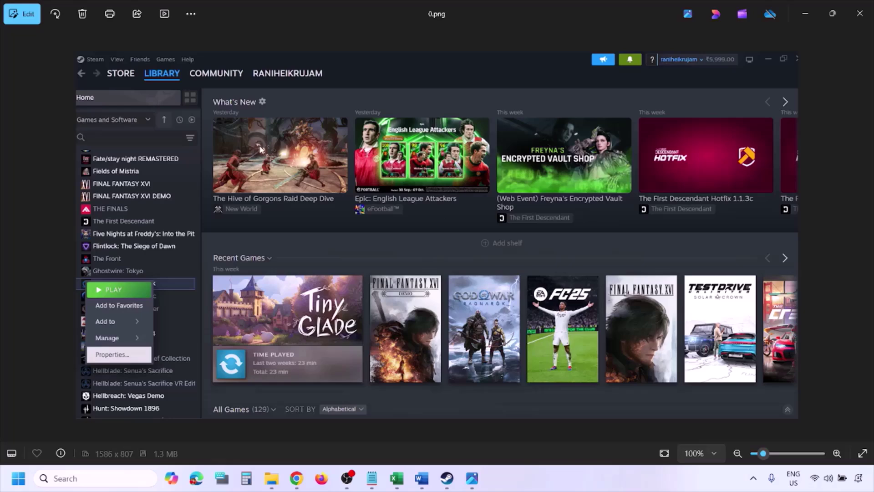
scroll(164, 78, "up", 1)
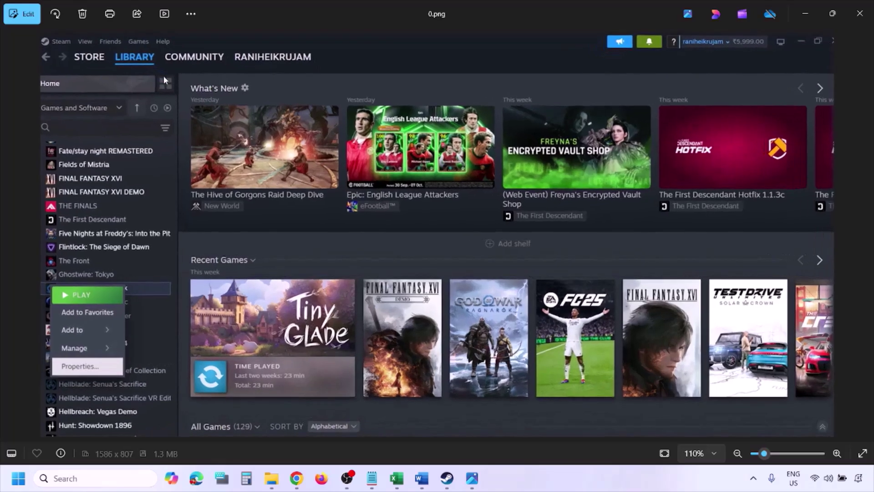
scroll(111, 235, "down", 1)
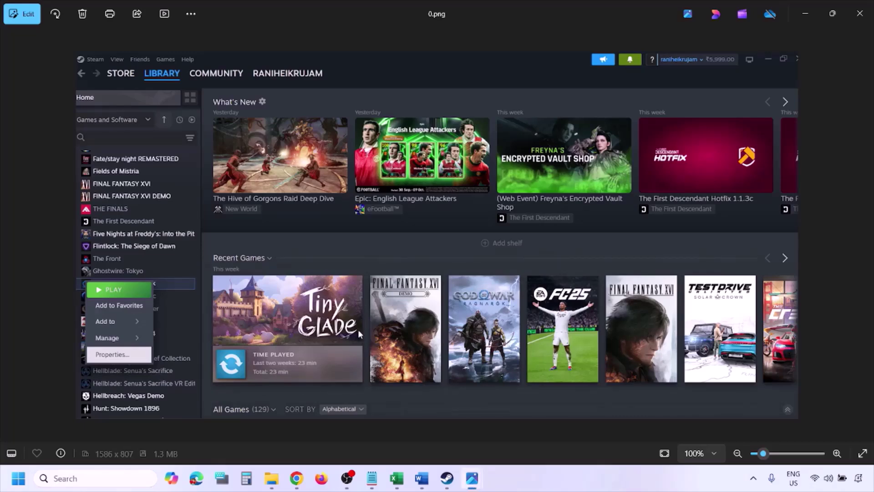
key("Right")
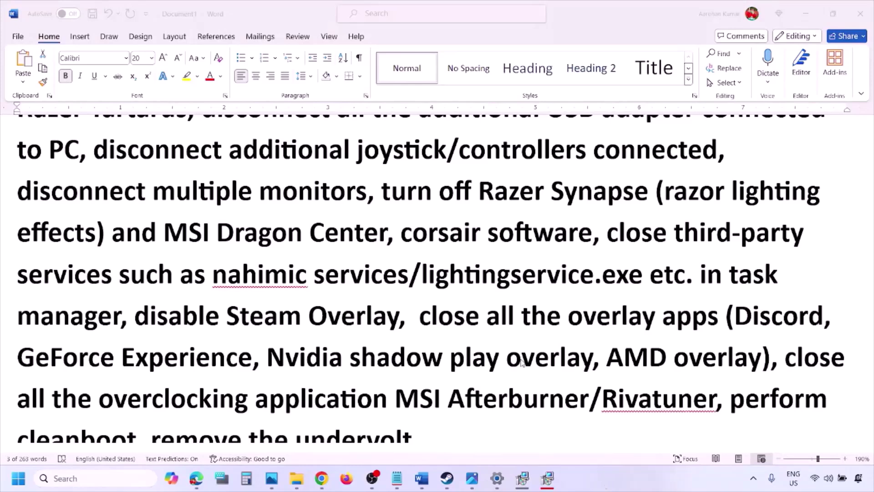
scroll(522, 362, "down", 2)
- Switch off Discord's 'Enable in-game overlay' and GeForce Experience's In-Game Overlay toggle
key("alt+Tab")
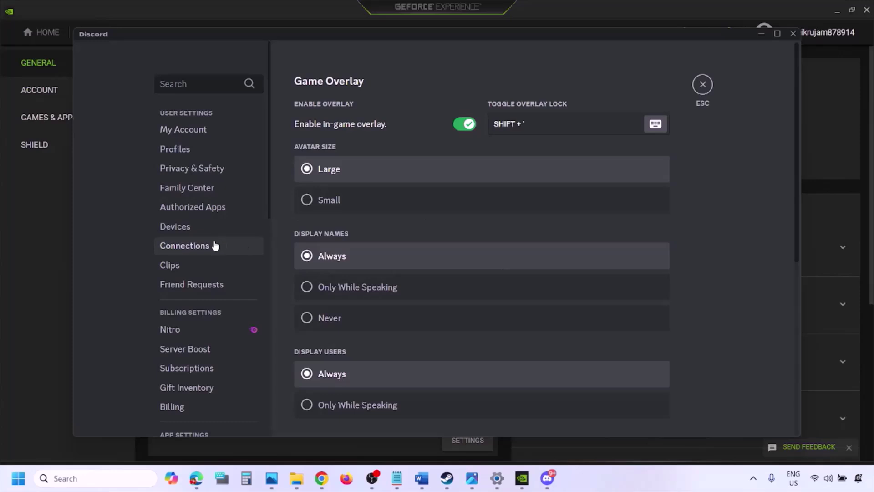
scroll(216, 246, "down", 10)
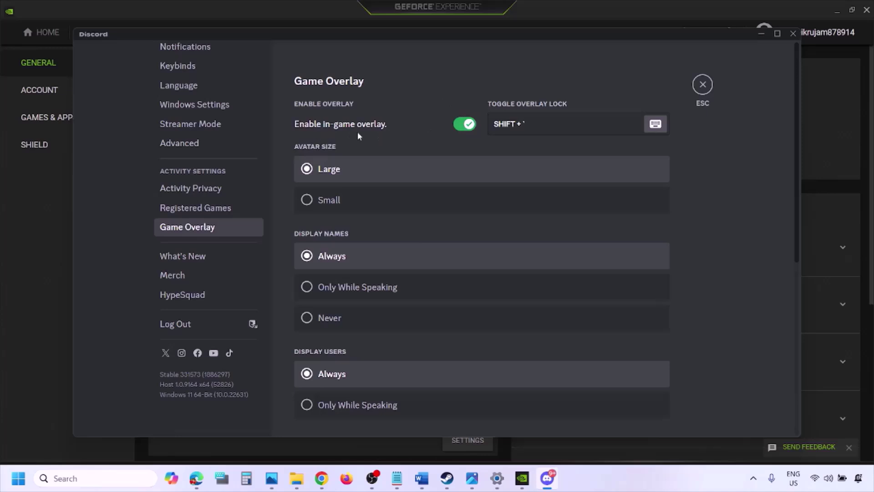
left_click(467, 124)
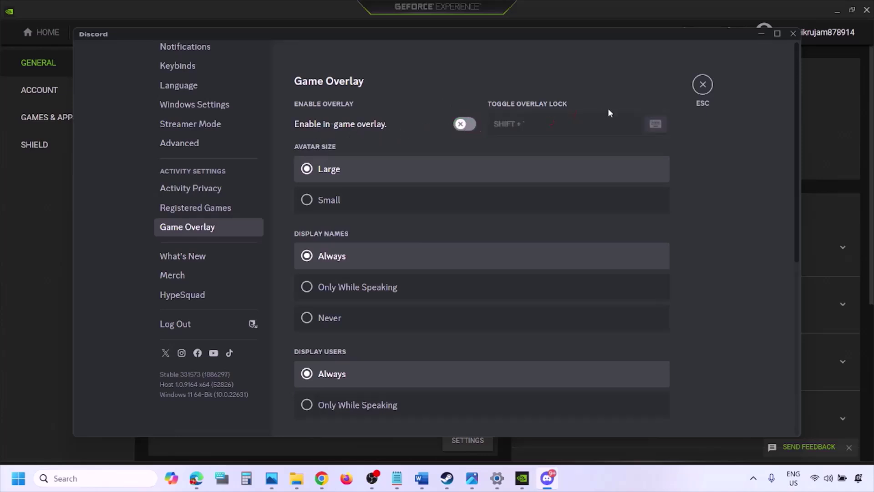
left_click(526, 482)
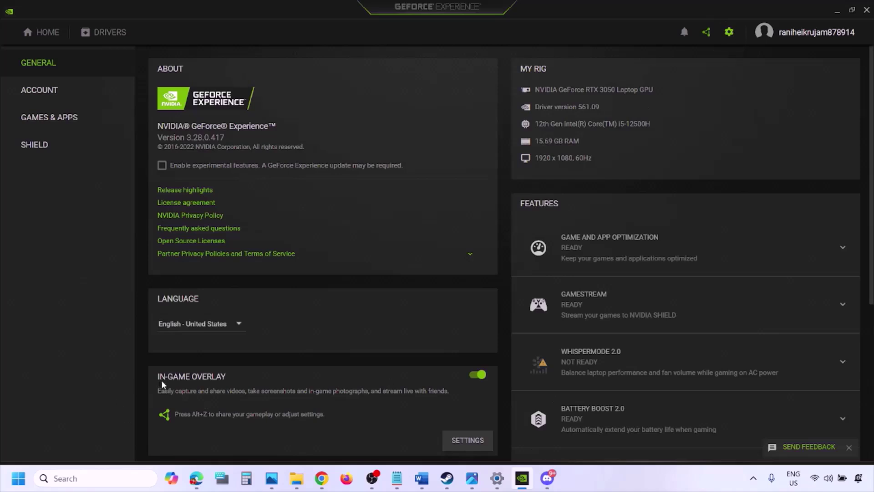
left_click(475, 376)
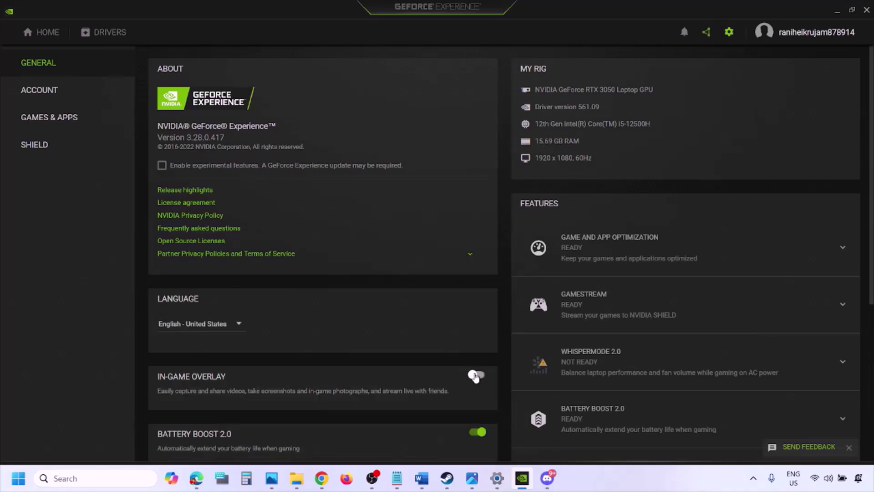
left_click(419, 484)
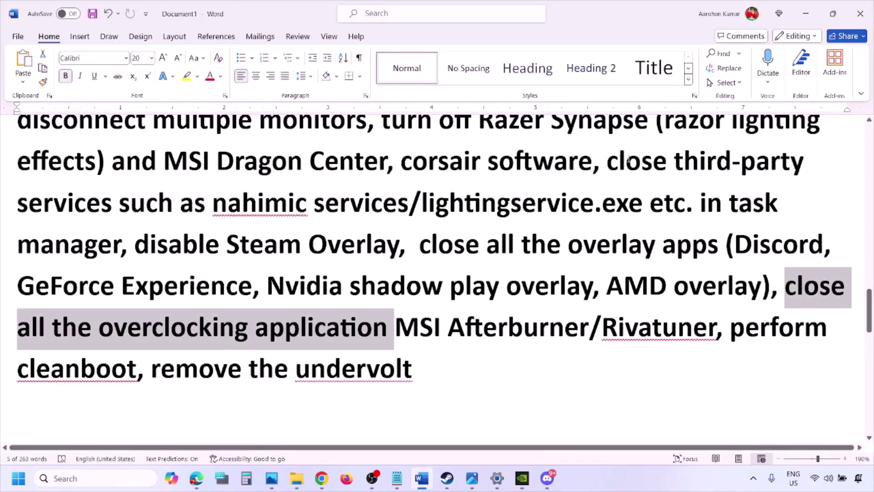
- Highlight the 'close all the overlay apps' step in the Word notes
scroll(628, 160, "up", 3)
scroll(444, 267, "down", 2)
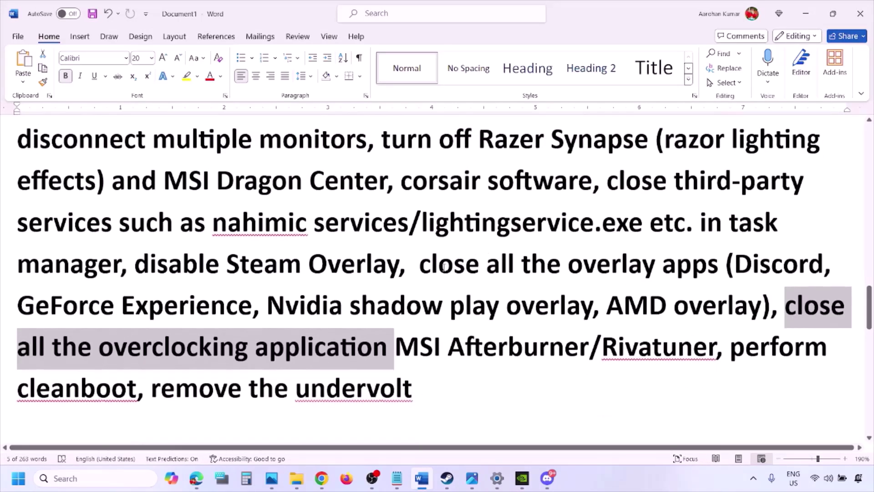
left_click_drag(432, 266, 682, 273)
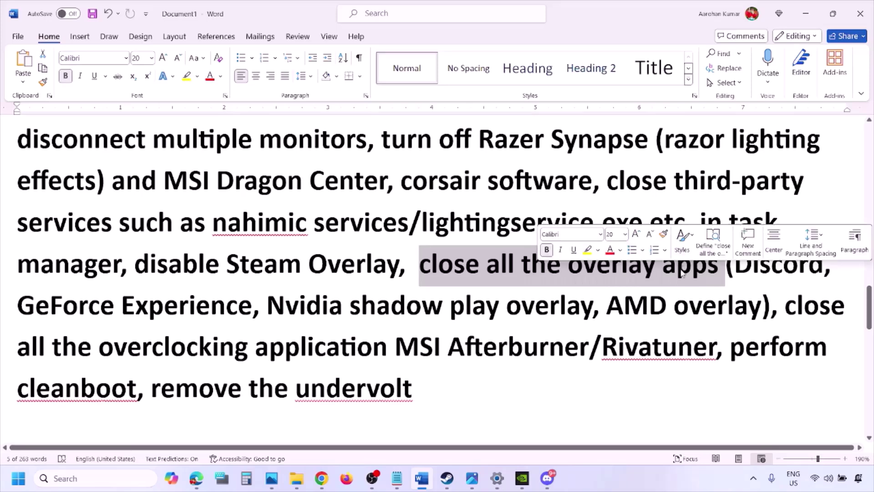
left_click(481, 267)
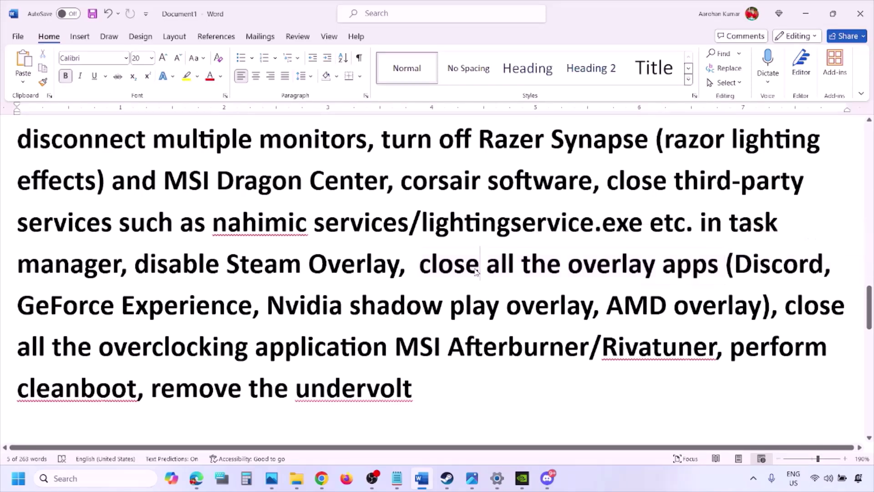
left_click_drag(420, 265, 724, 273)
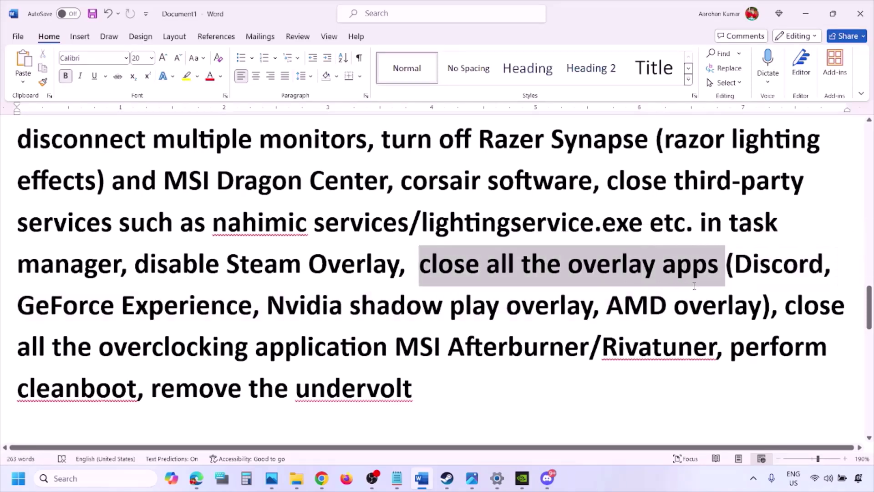
- Quit Discord, the NVIDIA helper, G HUB and another background tray app
left_click(754, 479)
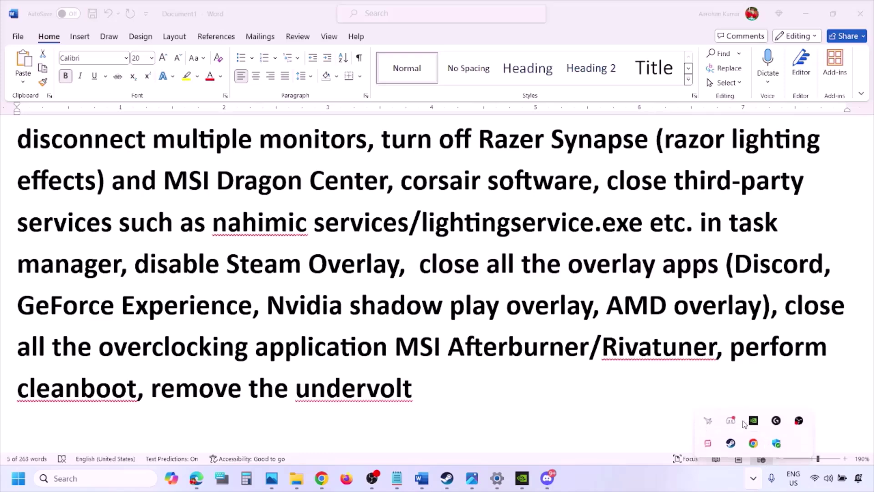
right_click(732, 426)
left_click(774, 412)
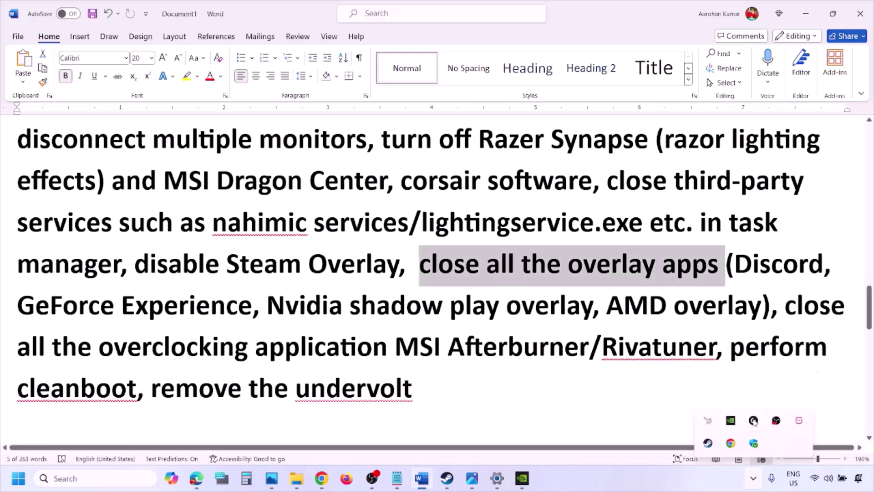
right_click(730, 423)
left_click(759, 424)
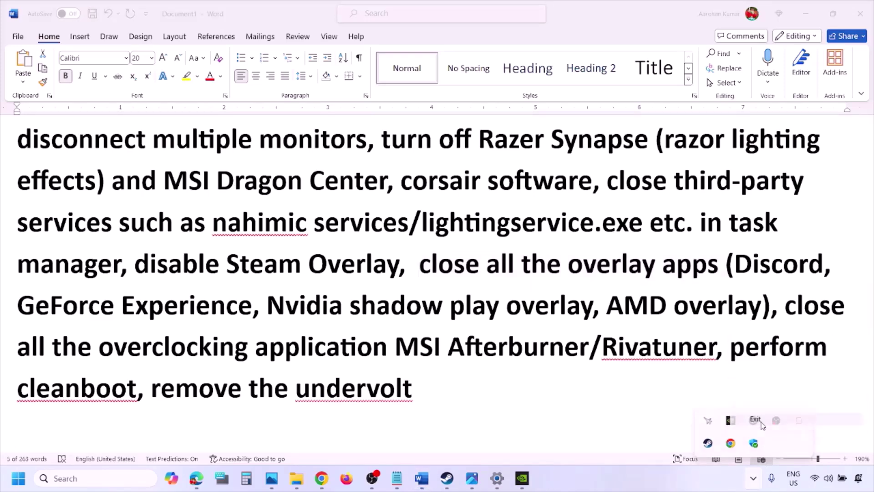
right_click(731, 423)
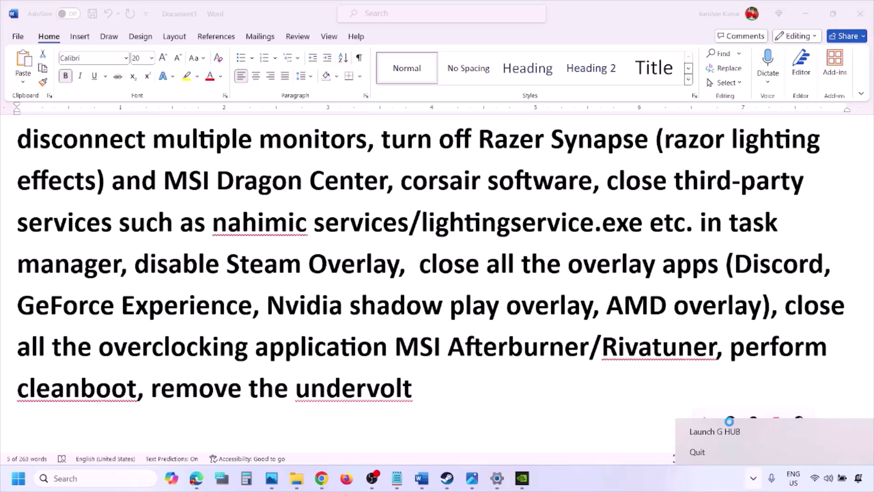
left_click(722, 452)
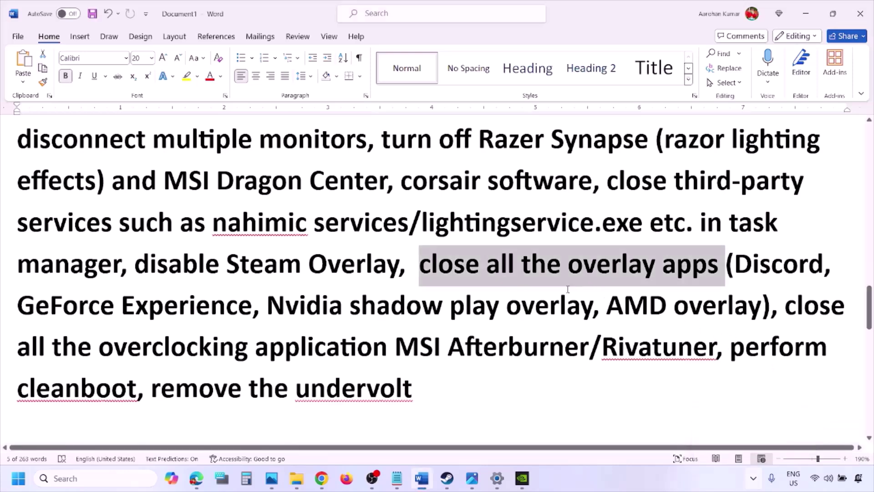
left_click(754, 478)
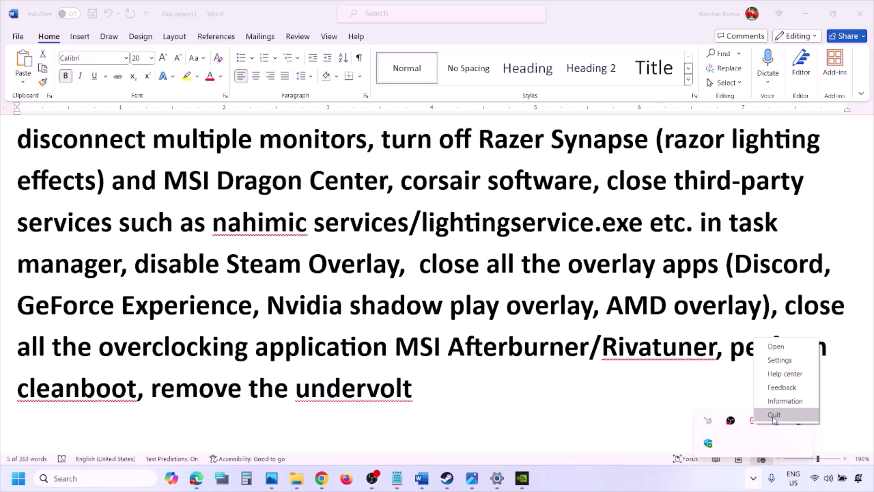
left_click(774, 415)
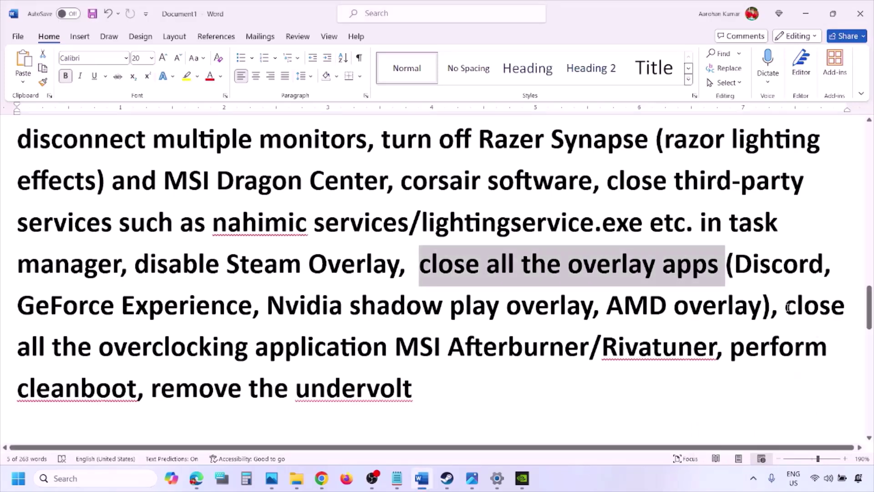
- Following the overclocking step in the notes, close MSI Afterburner from the tray
left_click_drag(787, 306, 419, 348)
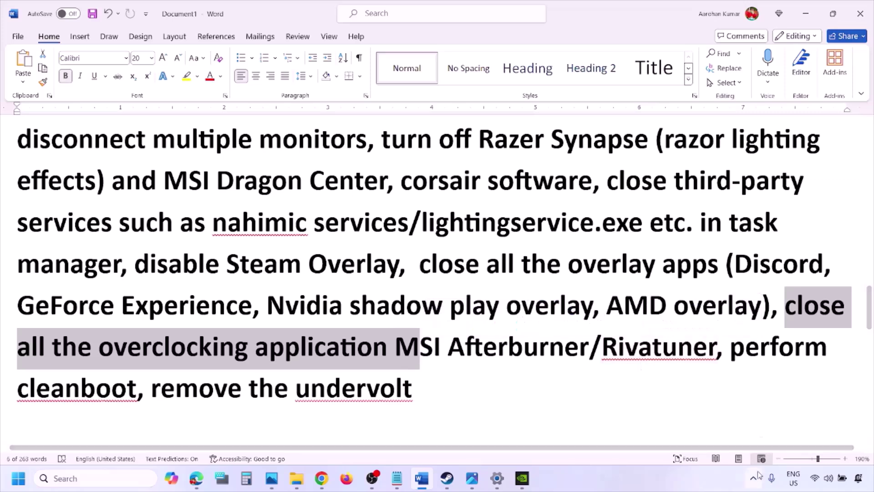
left_click(756, 476)
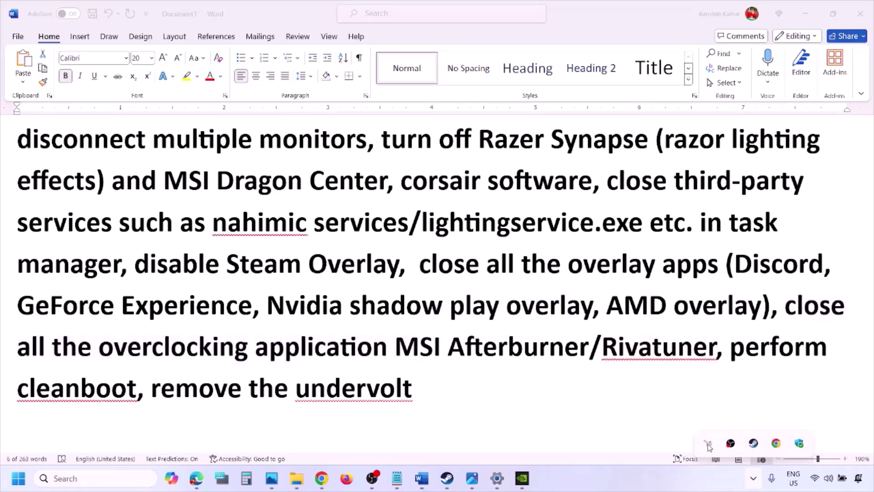
right_click(707, 444)
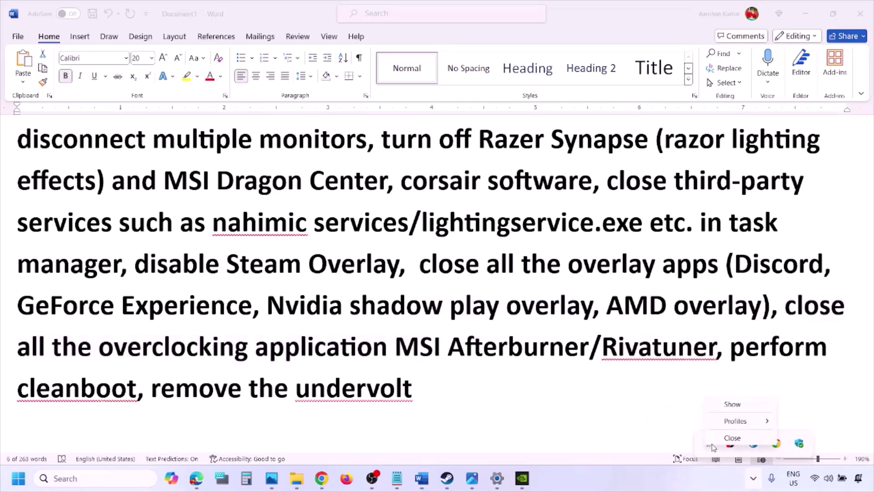
left_click(736, 438)
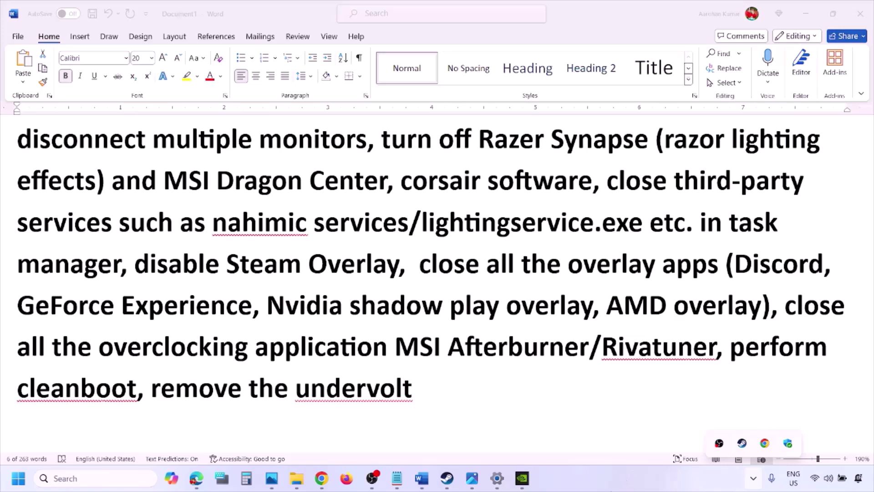
left_click_drag(602, 347, 804, 347)
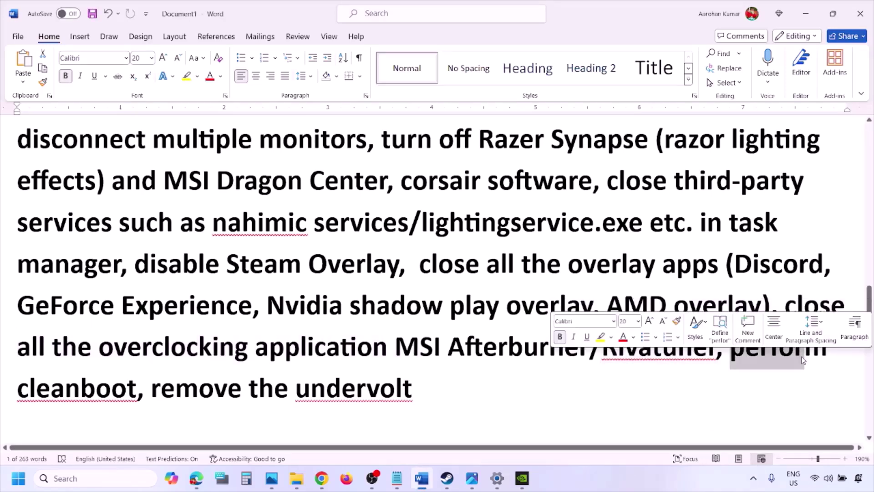
- Open System Configuration, hide all Microsoft services on the Services tab, and apply with OK
left_click(55, 476)
type("ystem")
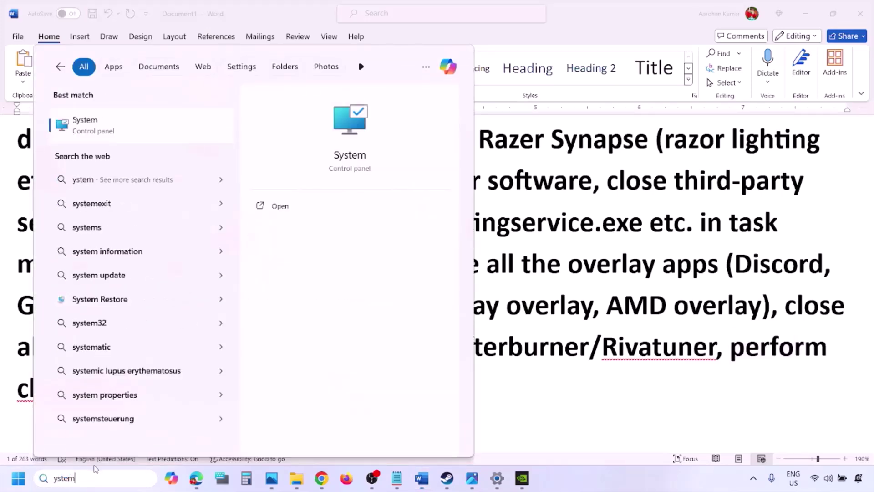
type("s")
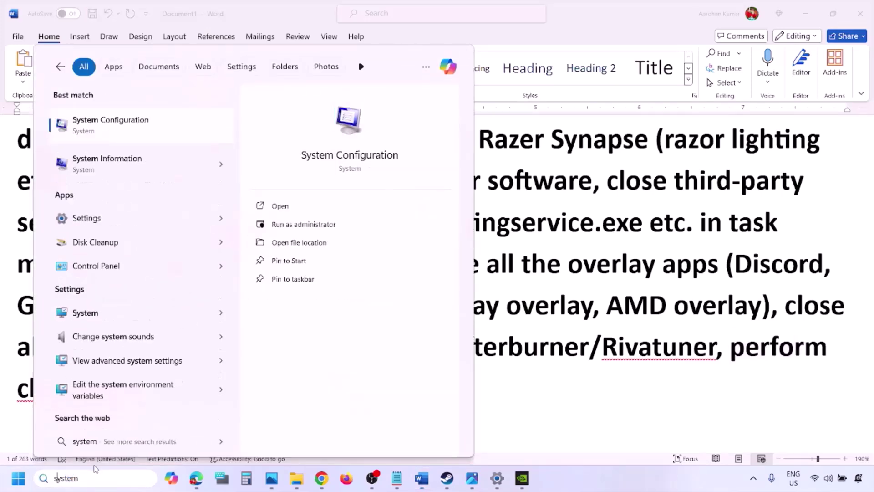
left_click(137, 129)
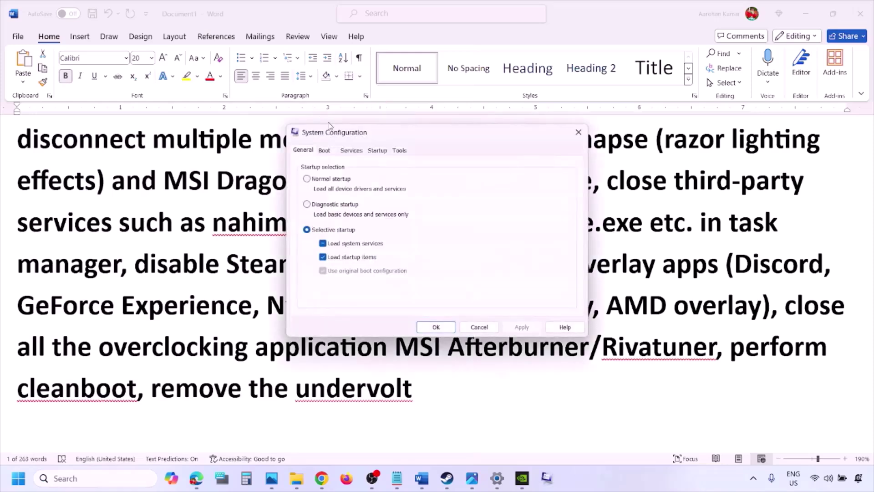
left_click(360, 151)
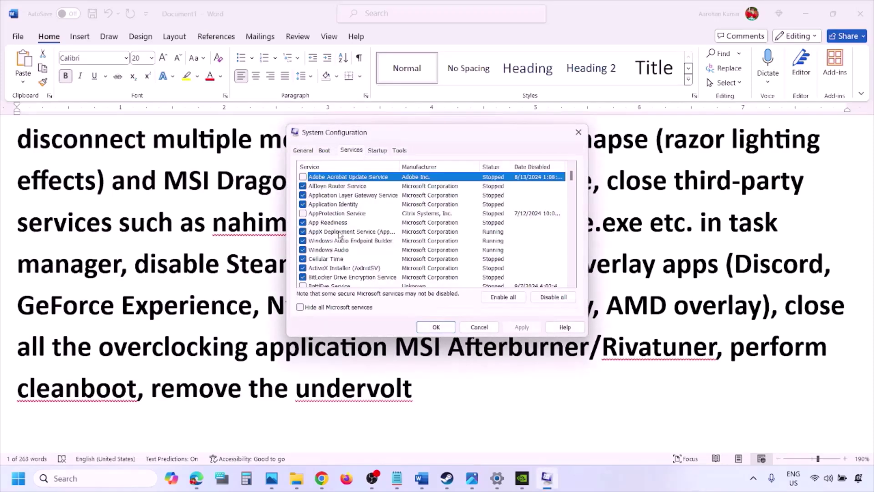
left_click(300, 308)
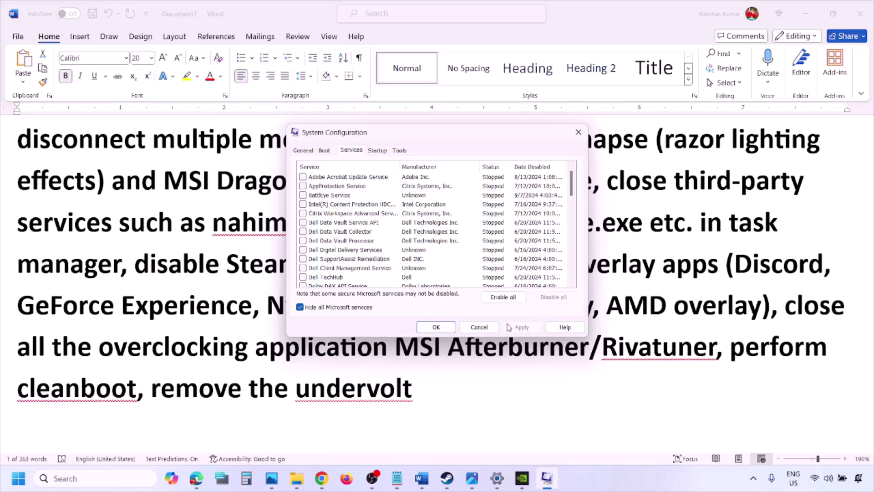
left_click(437, 327)
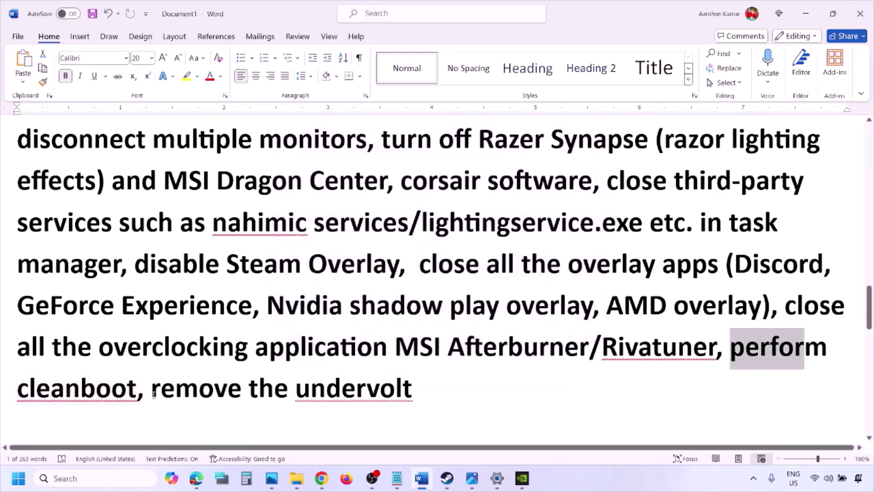
left_click_drag(153, 389, 413, 390)
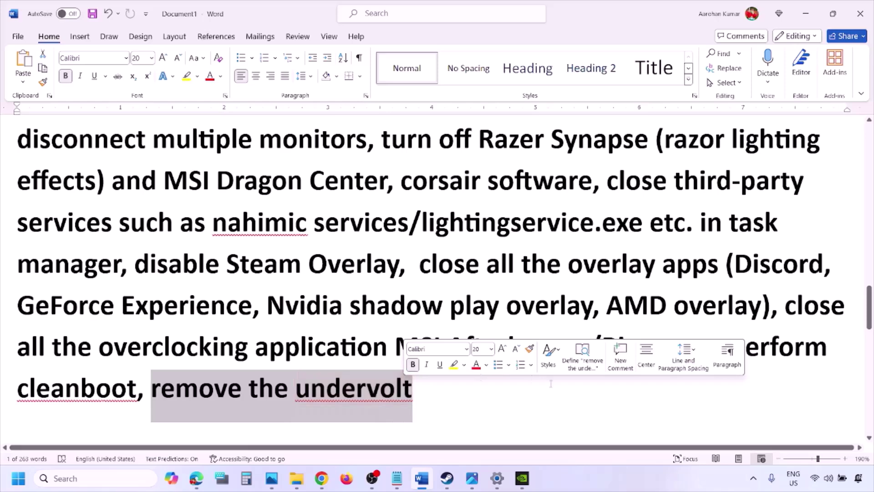